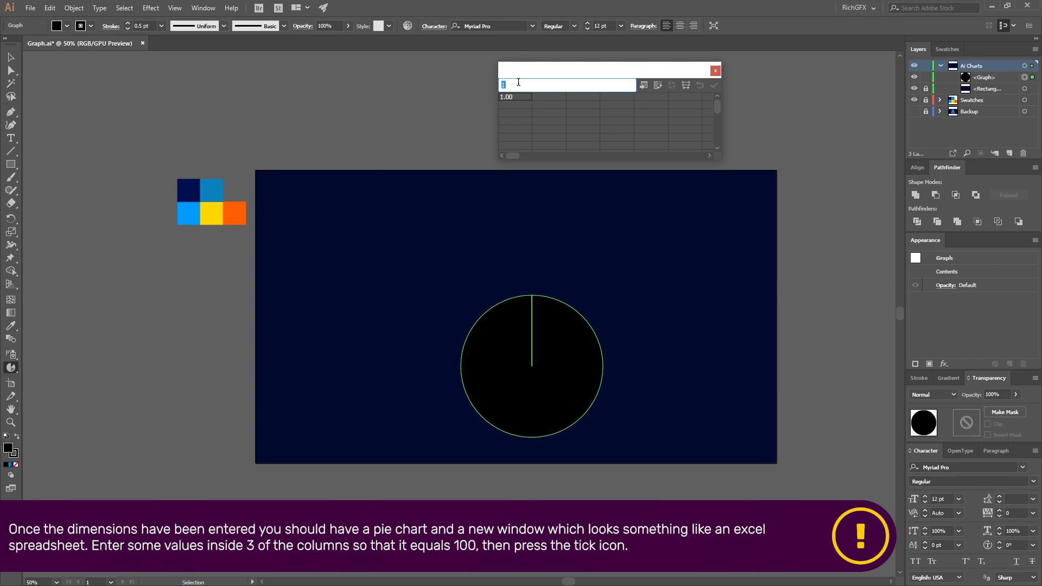
Step: Fill the first row of the pie chart's data with 30, 20 and 50, apply it, and close the data window
click(554, 96)
text(20)
click(582, 97)
text(50)
click(613, 102)
click(714, 84)
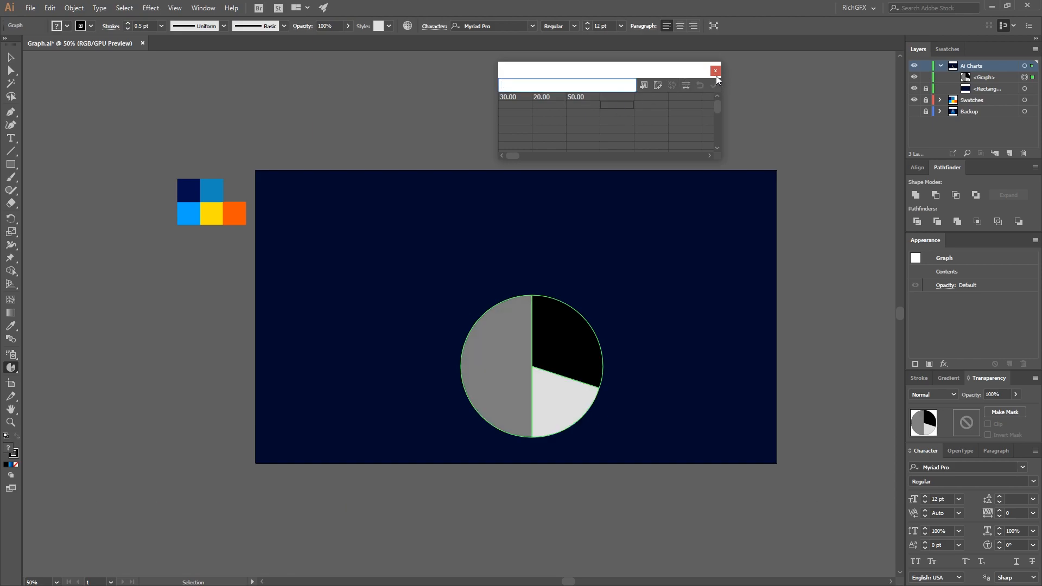
click(715, 69)
Step: Centre the pie chart on the artboard and enter isolation mode on it with nothing selected
click(10, 59)
drag(562, 383, 514, 321)
double_click(479, 291)
click(480, 308)
key(a)
click(480, 153)
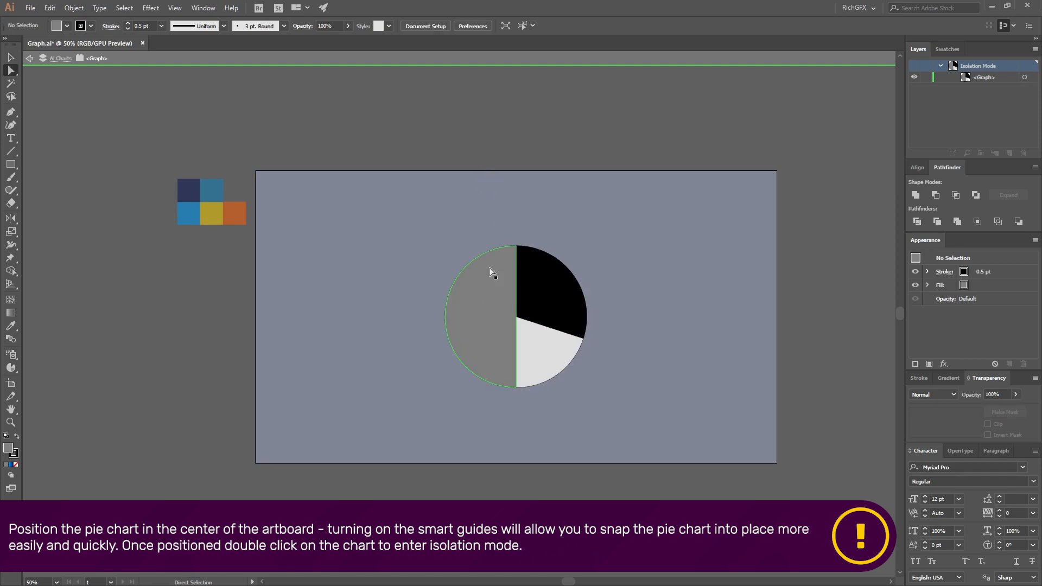
Step: Colour the grey half slice yellow and the black slice bright blue by sampling the palette squares
click(492, 270)
key(i)
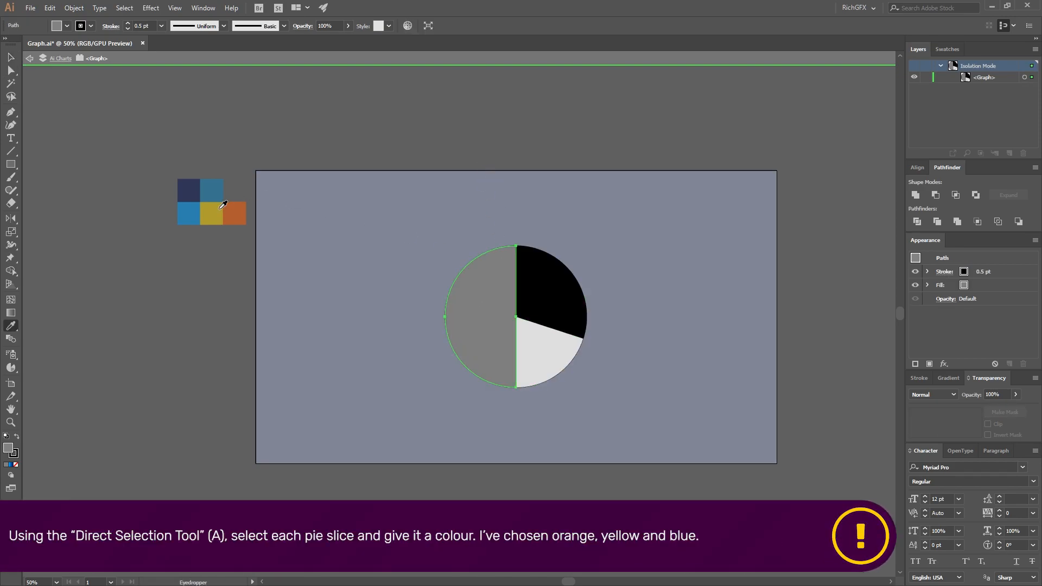
click(223, 205)
key(a)
click(540, 296)
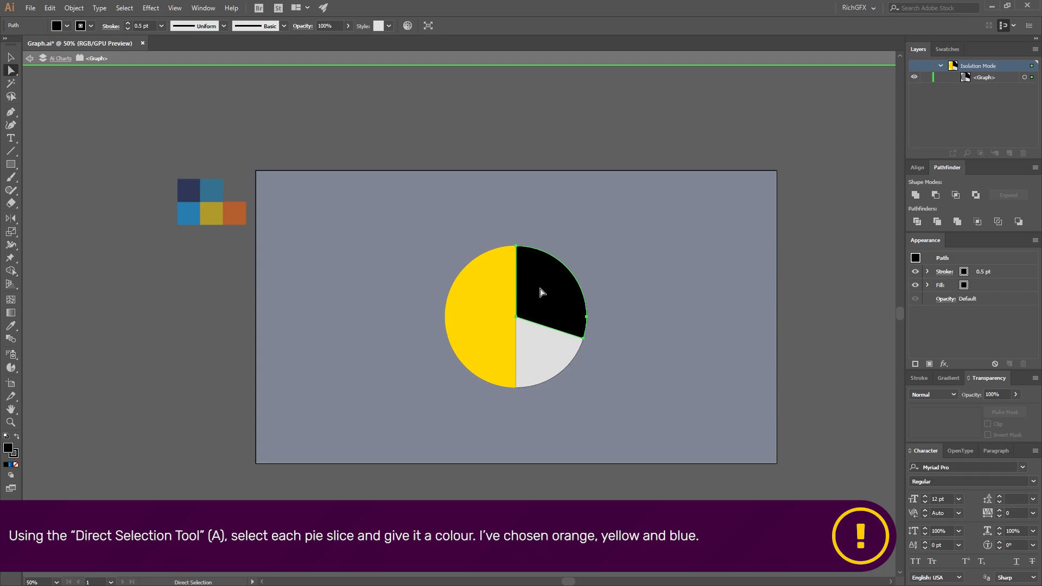
key(i)
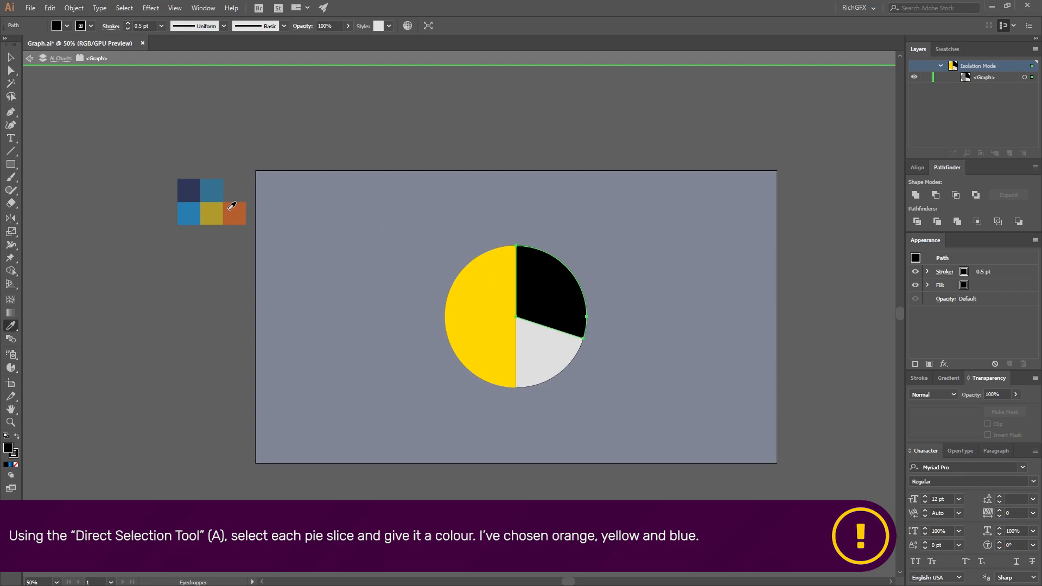
click(196, 207)
Step: Colour the light grey slice orange from the palette squares and exit isolation mode
key(a)
click(542, 357)
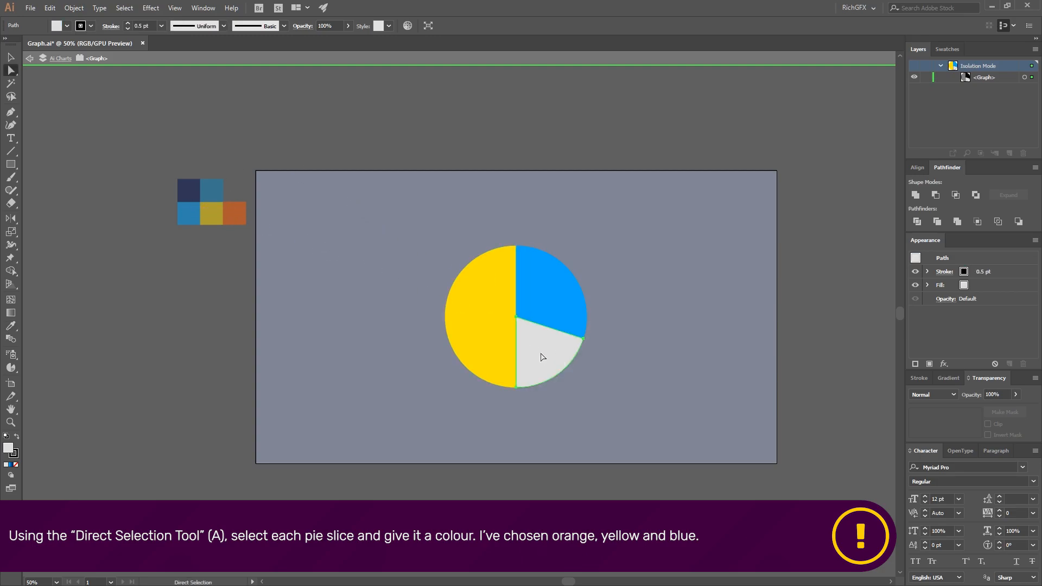
key(i)
click(235, 212)
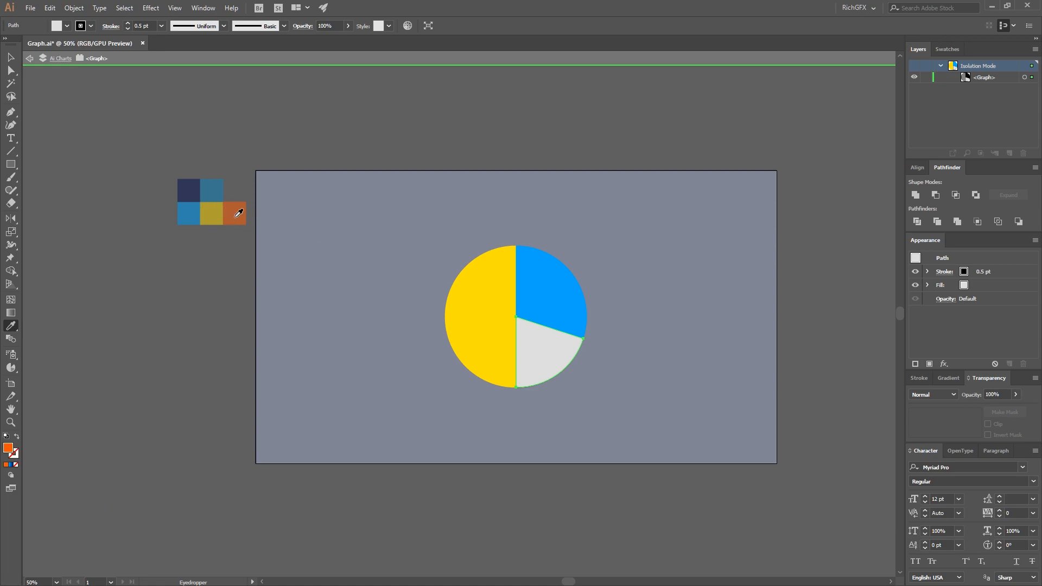
click(10, 57)
double_click(421, 138)
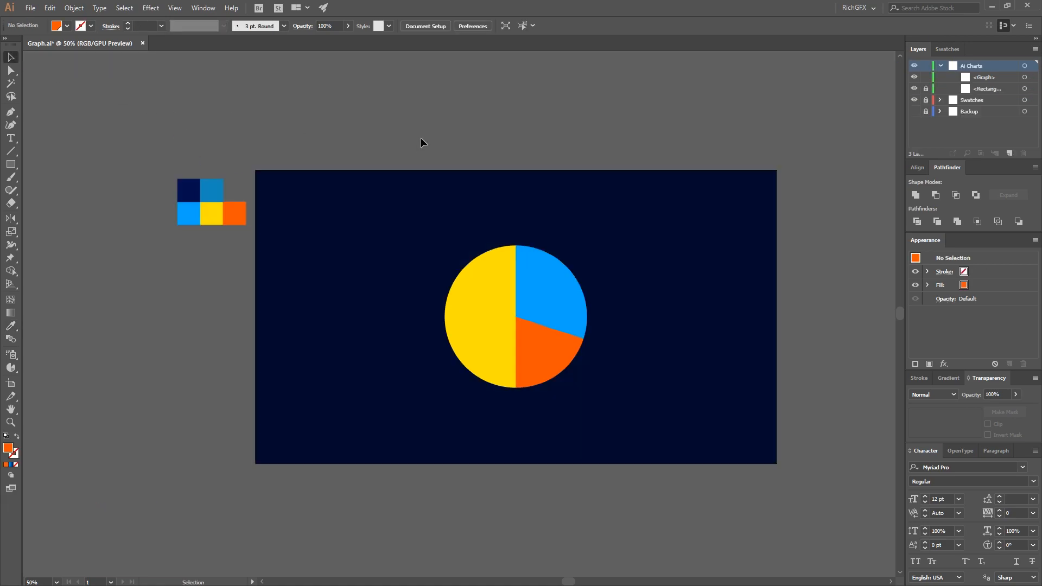
Step: Rotate the whole pie chart by 160° with the Rotate transform
click(491, 294)
click(74, 7)
mouse_move(135, 20)
click(267, 48)
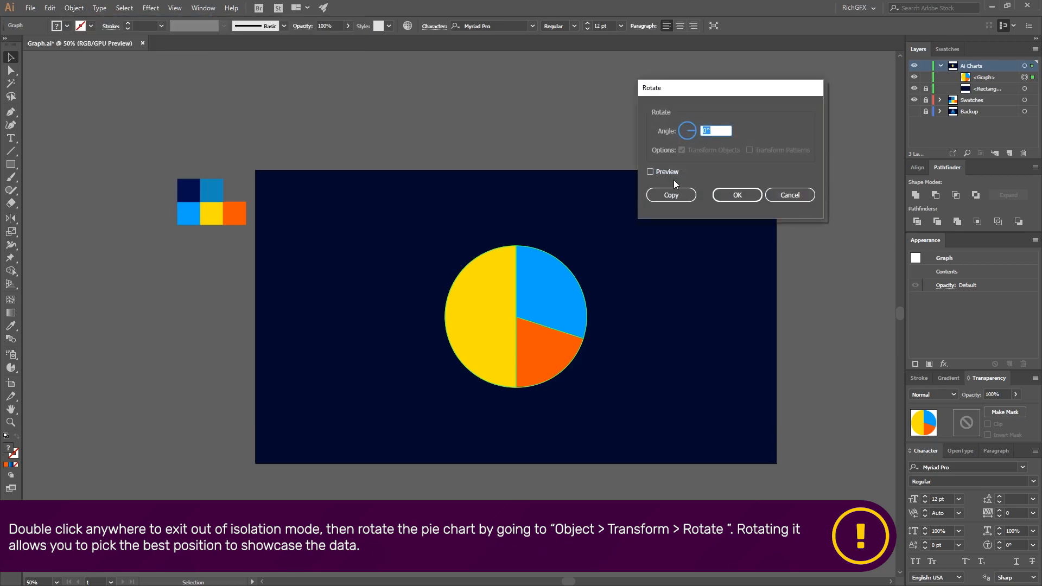
key(shift+Up)
key(shift+Up)
key(shift+Up)
key(shift+Up)
key(shift+Up)
key(shift+Up)
key(shift+Up)
key(shift+Up)
key(shift+Up)
key(shift+Up)
key(shift+Up)
key(shift+Up)
key(shift+Up)
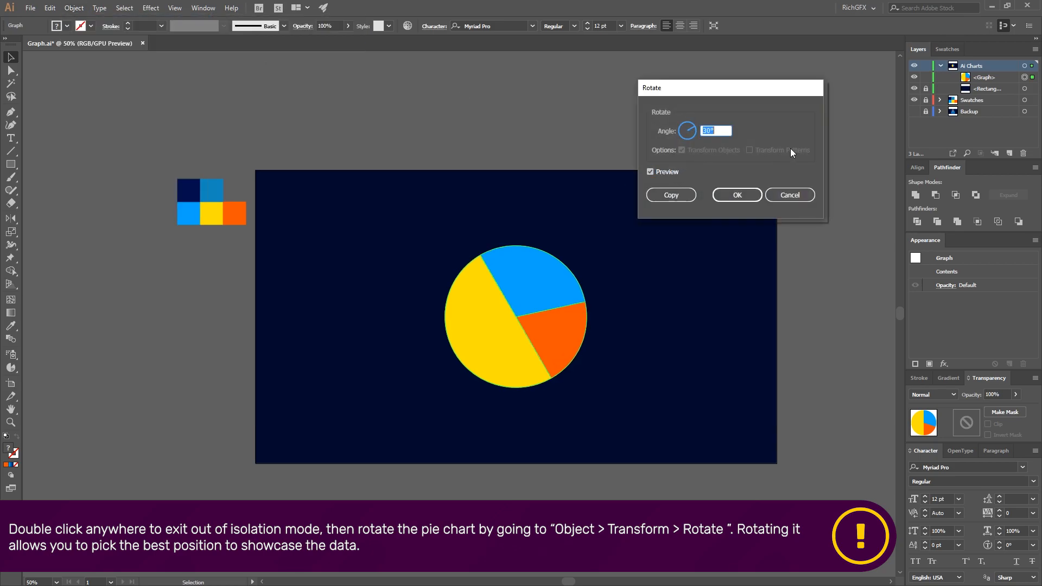
key(shift+Up)
key(shift+Up)
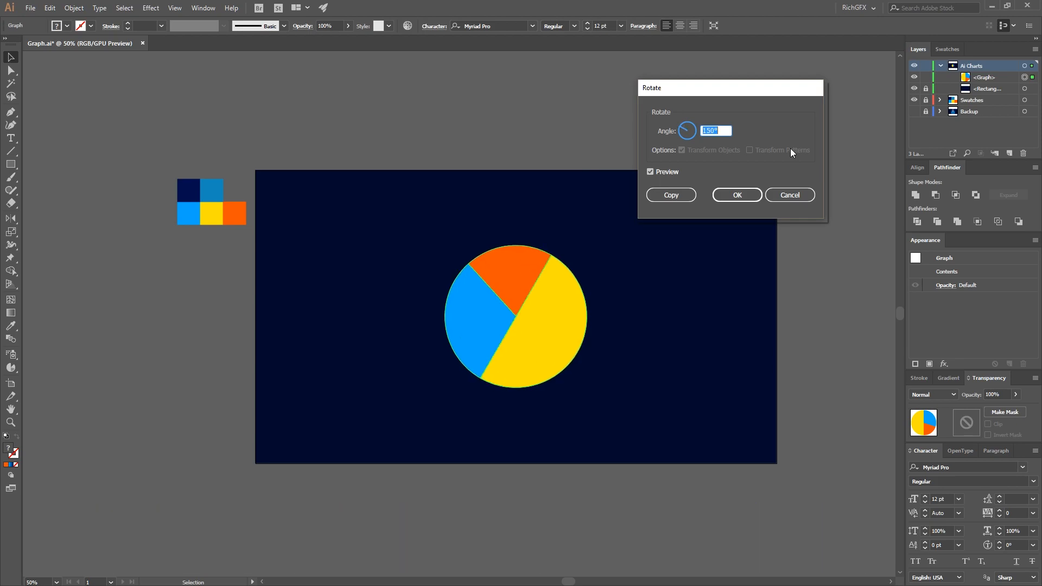
key(shift+Up)
click(737, 197)
Step: Draw a circle about 602 px across from the pie chart's centre so that it covers the chart
click(103, 276)
key(l)
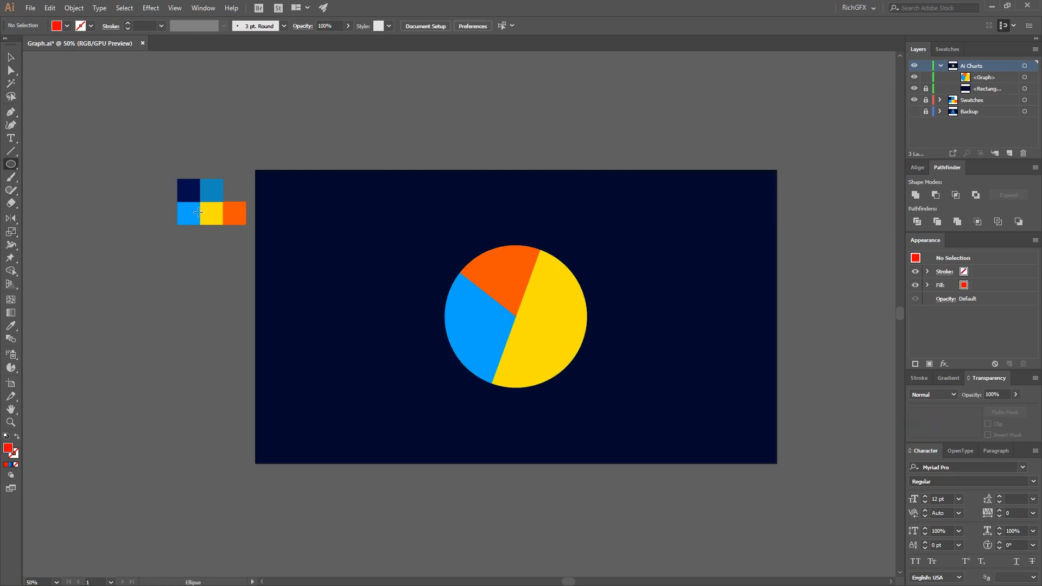
drag(516, 317, 598, 345)
Step: Copy the red circle, paste it in place, and scale the copy about its centre to about 382 px
key(ctrl+c)
key(ctrl+shift+v)
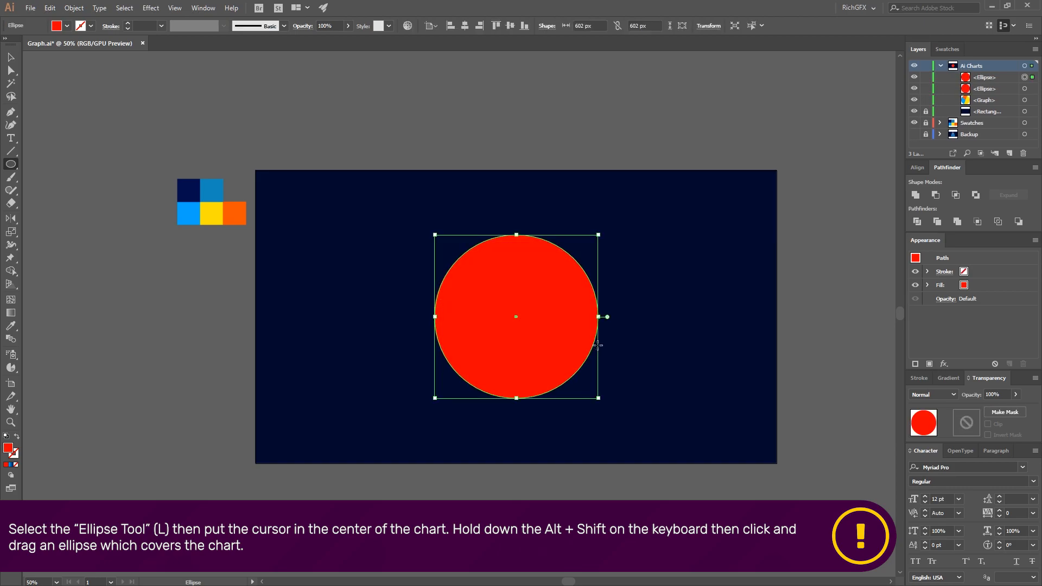
drag(434, 234, 465, 255)
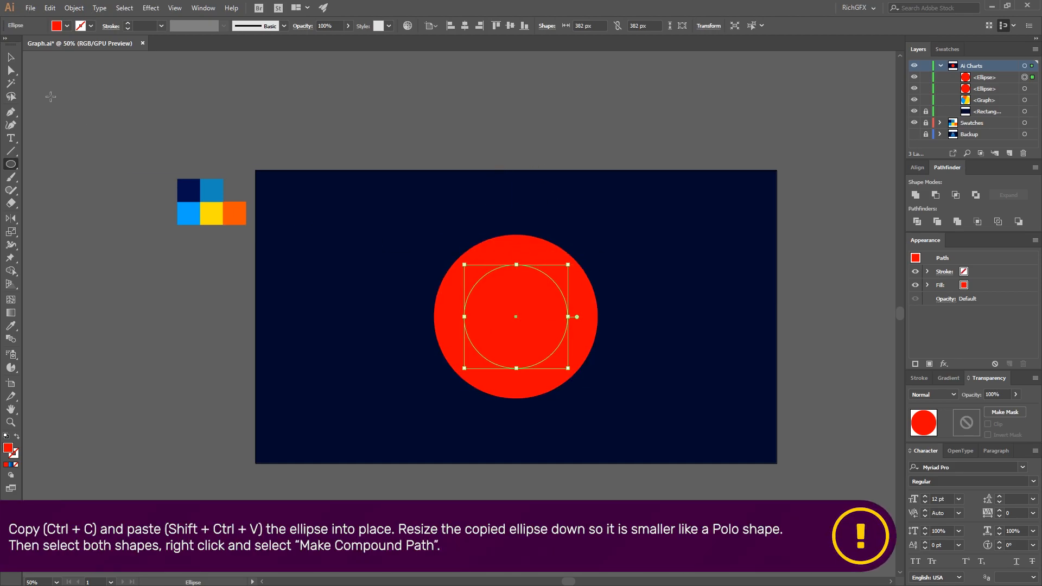
Step: Combine the large and small red circles into a compound path that forms a ring
click(11, 57)
shift+click(493, 251)
right_click(494, 250)
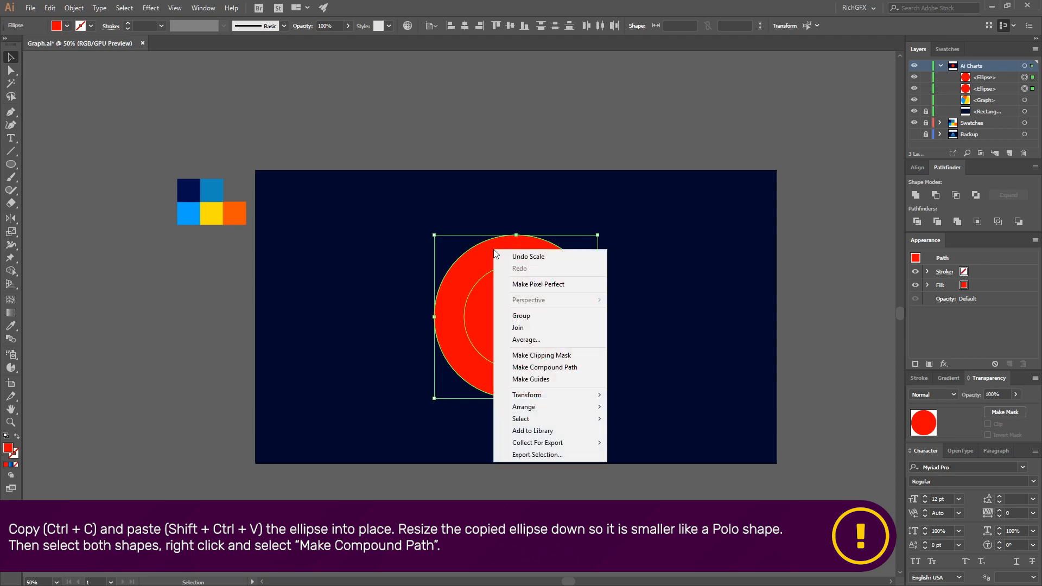
click(565, 366)
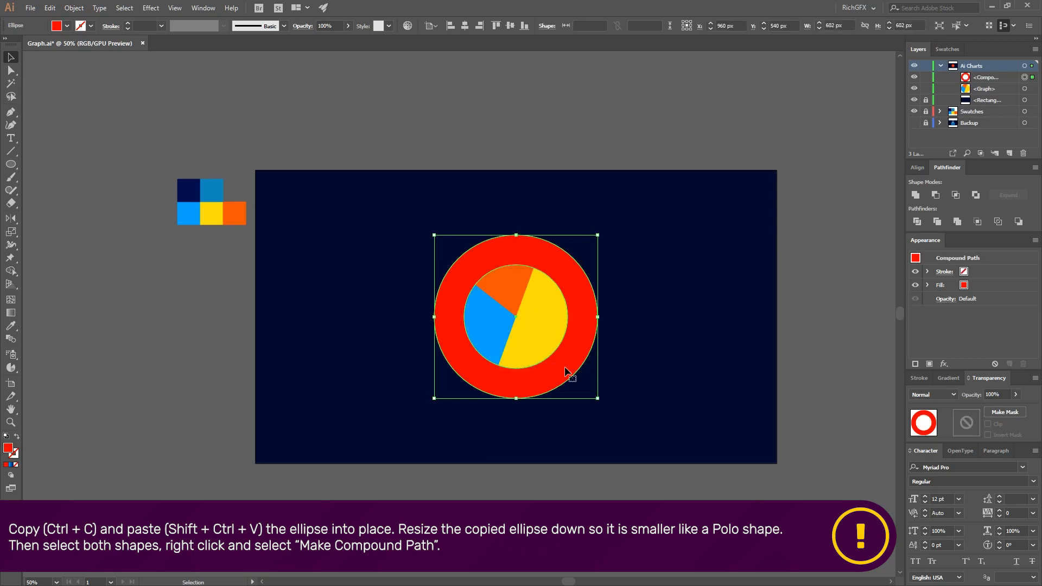
Step: Make a clipping mask from the red ring and the pie chart, and deselect the result
click(551, 281)
shift+click(582, 309)
right_click(599, 307)
click(648, 380)
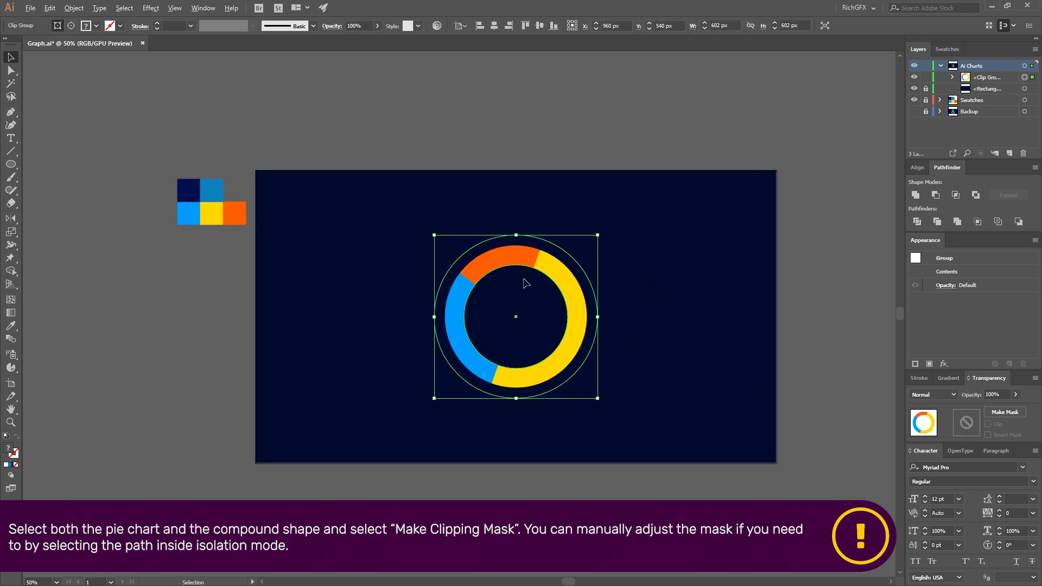
click(825, 314)
Step: Isolate the clipping path, scale its inner circle about the centre to about 326 px, and exit isolation mode
click(548, 271)
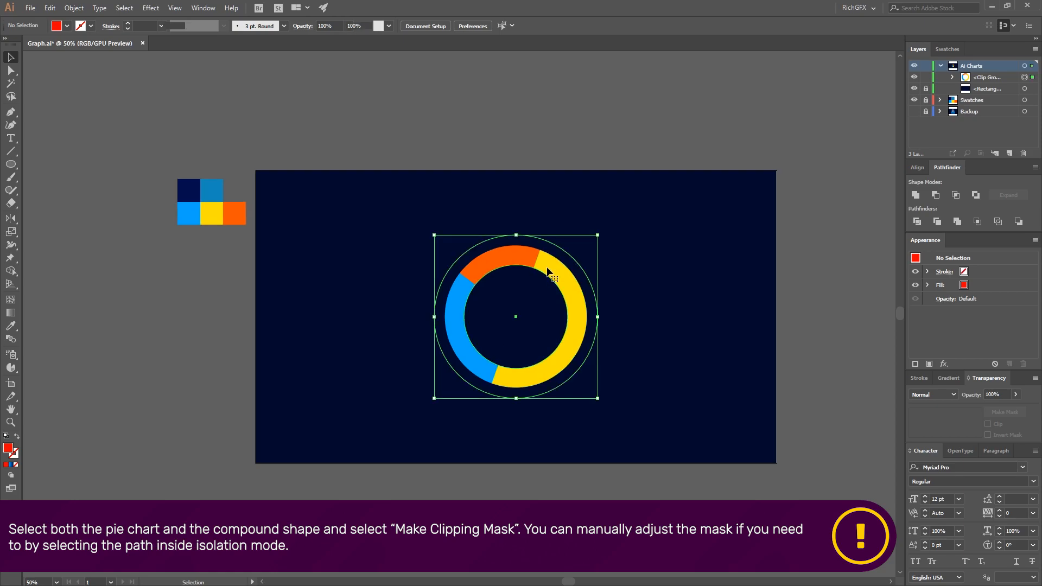
double_click(553, 282)
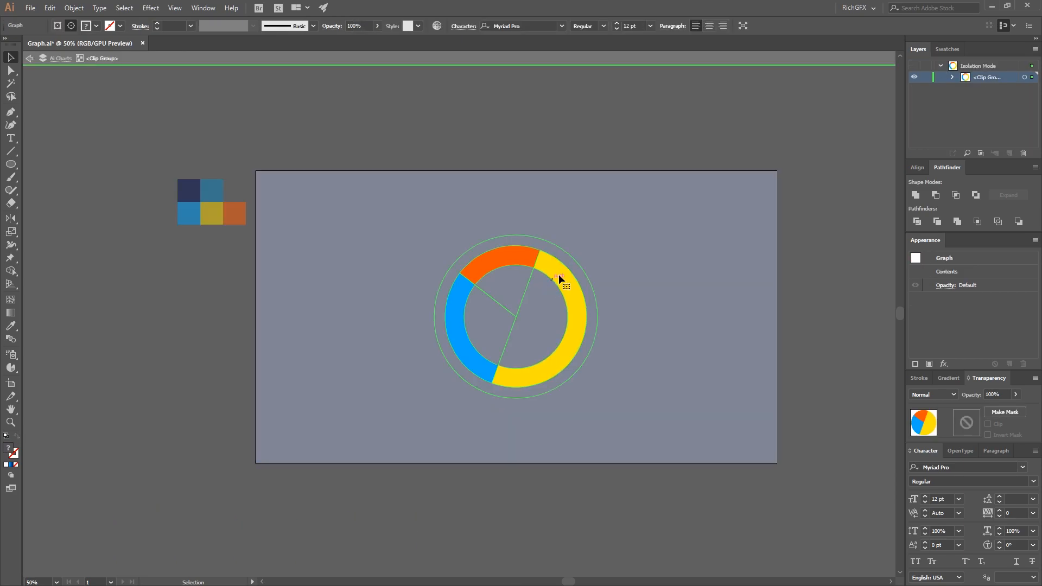
click(576, 260)
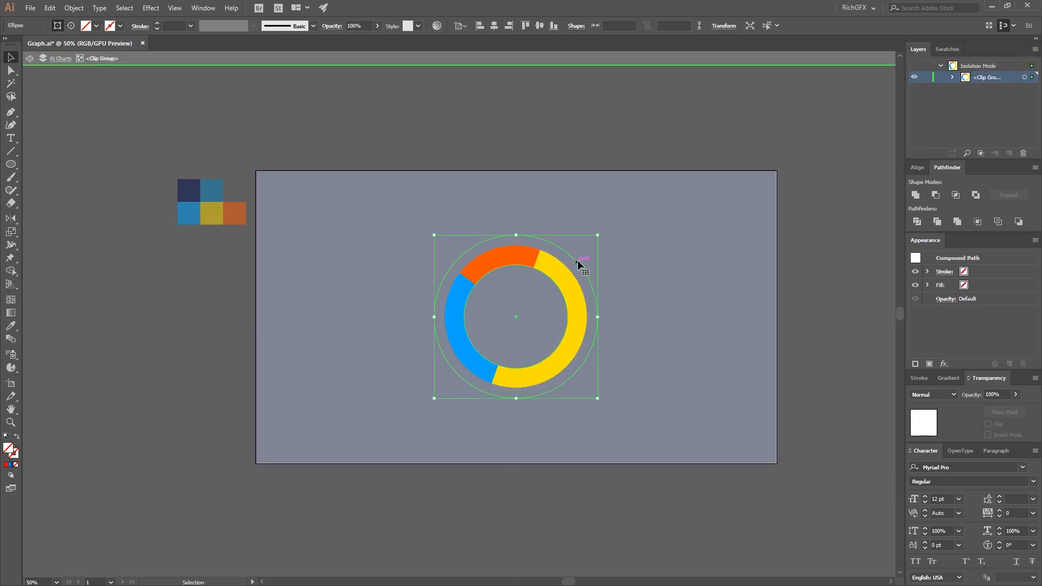
double_click(549, 277)
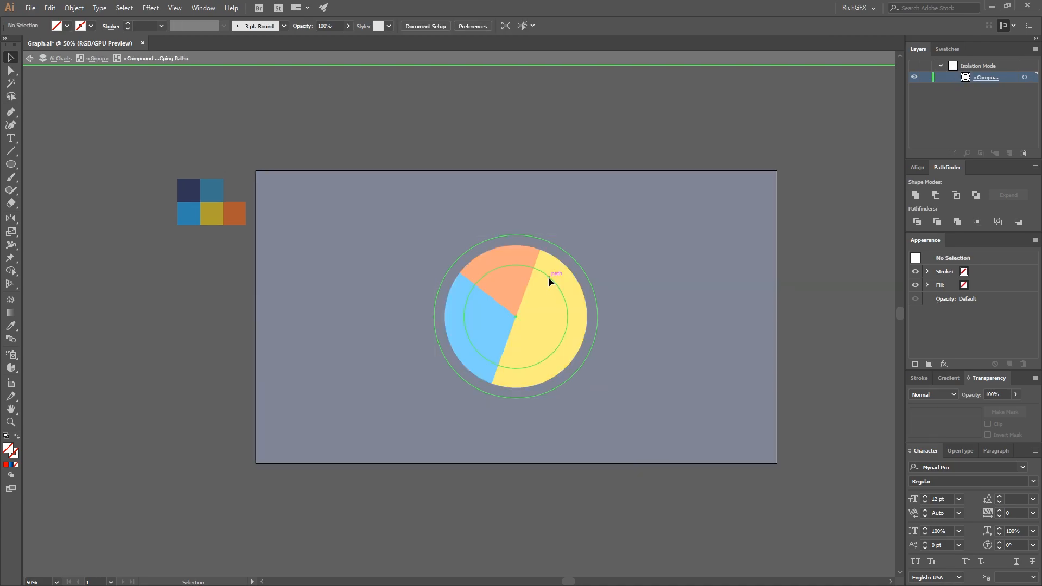
click(548, 277)
drag(464, 265, 473, 272)
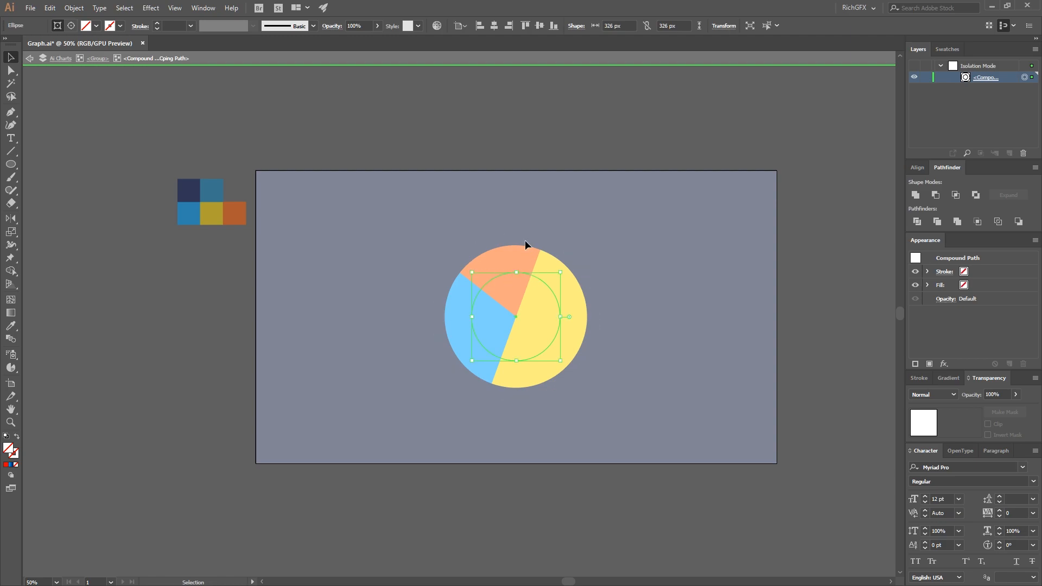
click(546, 239)
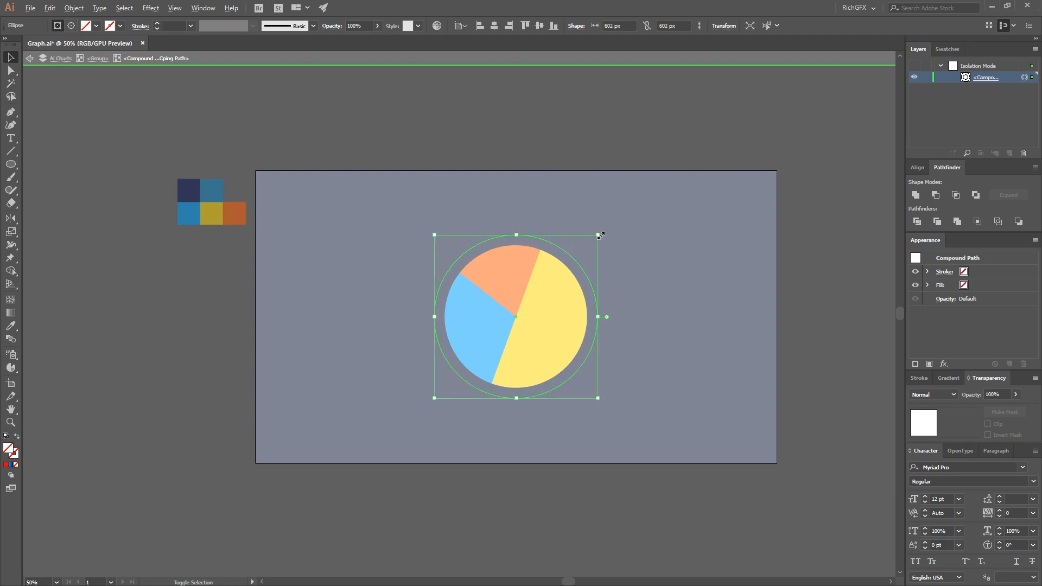
double_click(783, 364)
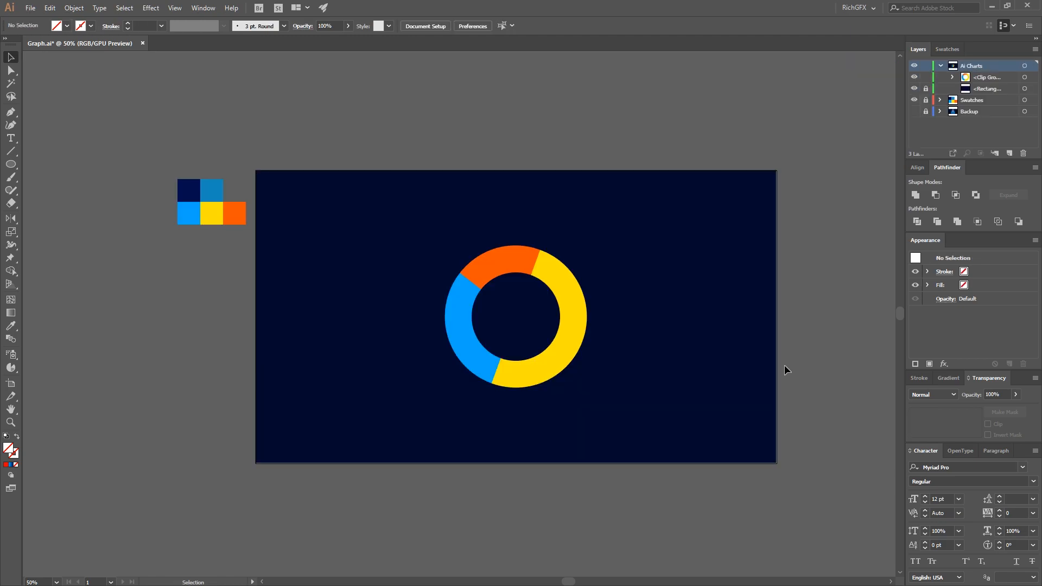
Step: Apply an orange Outer Glow to the orange slice inside the clip group, using Screen mode, 75% opacity and 5 px blur
double_click(517, 265)
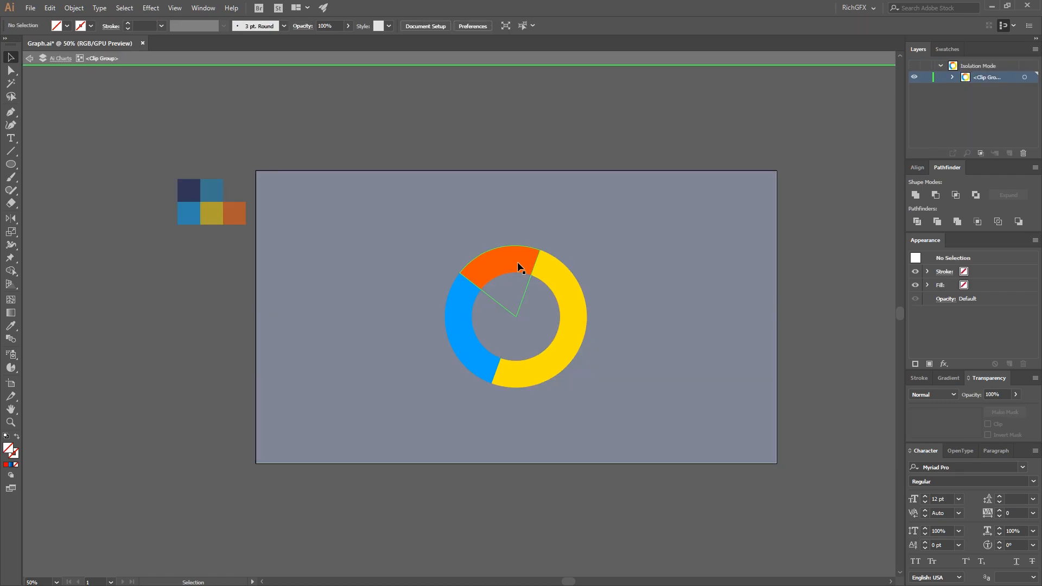
click(504, 258)
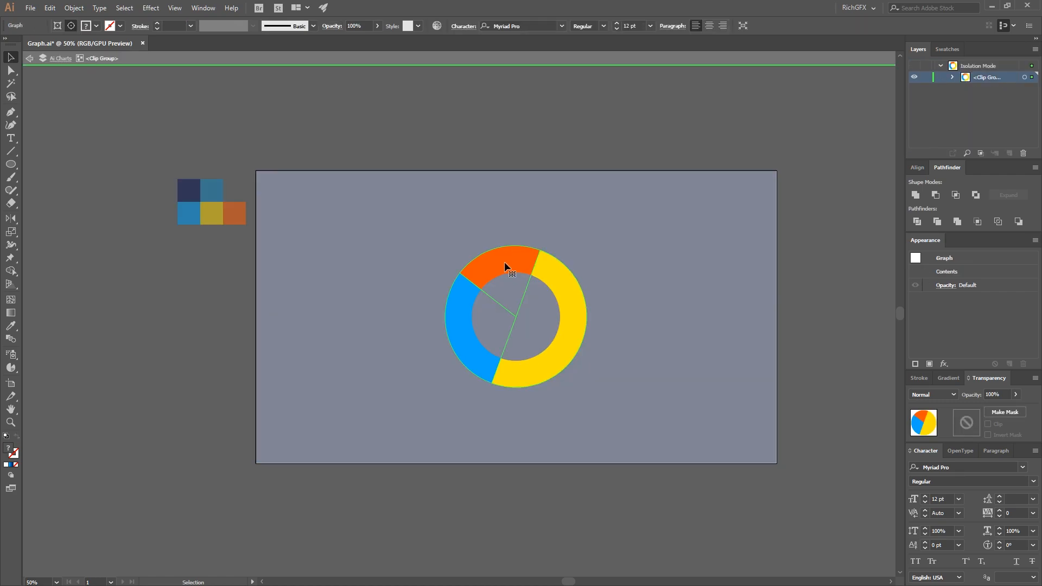
key(a)
click(494, 272)
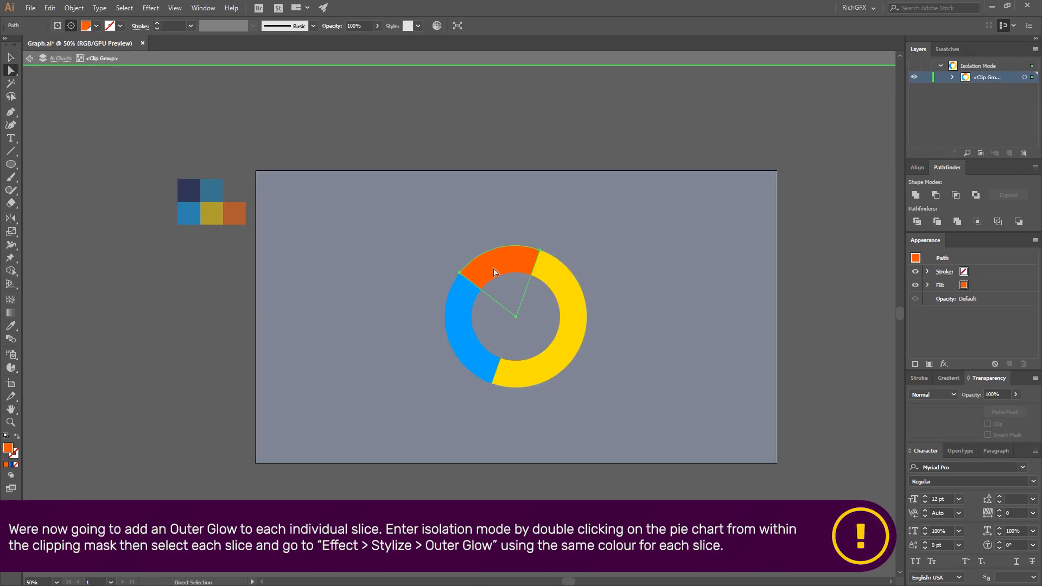
click(124, 8)
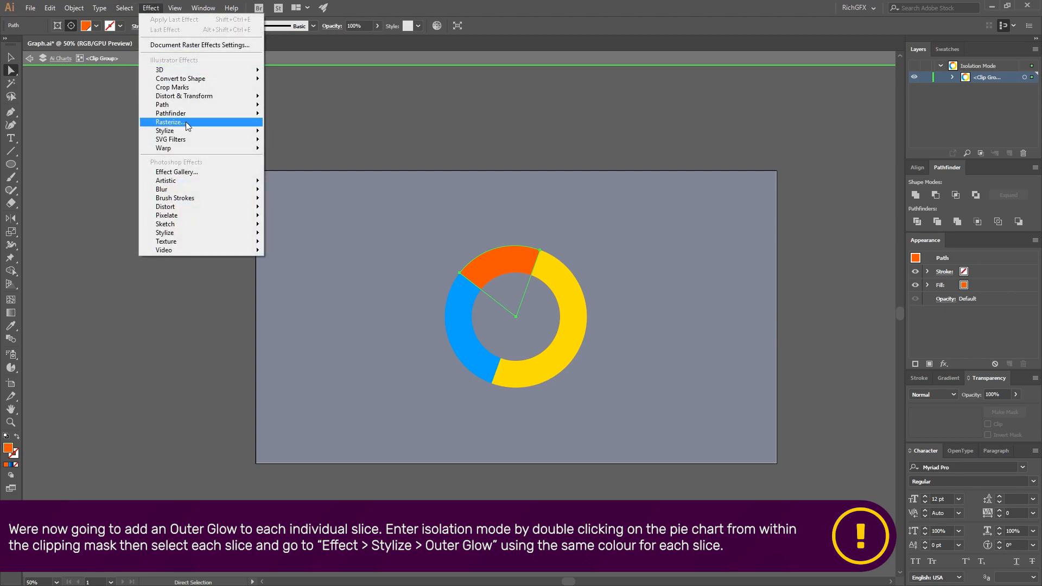
mouse_move(217, 131)
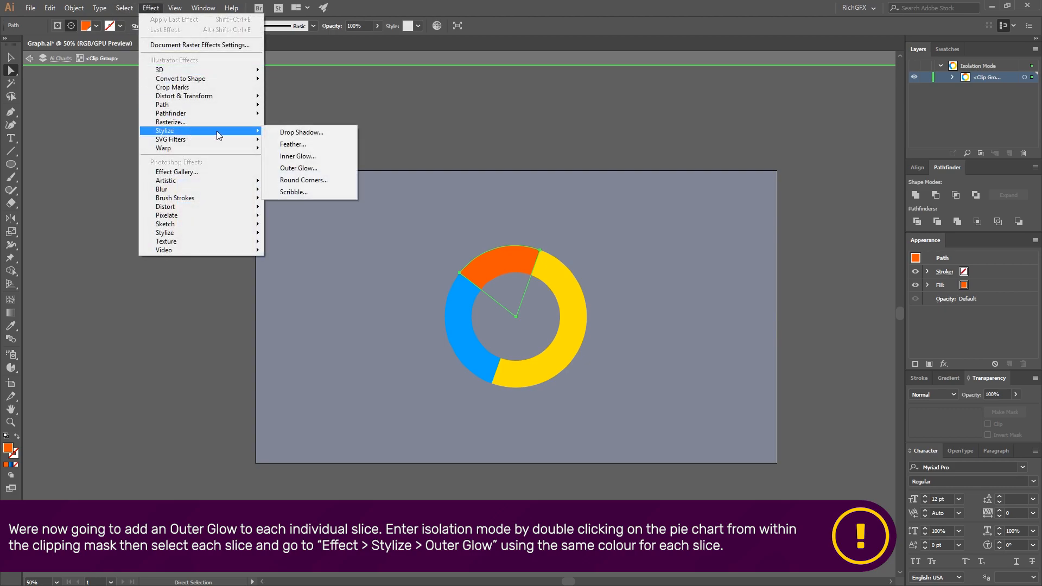
click(300, 164)
click(705, 152)
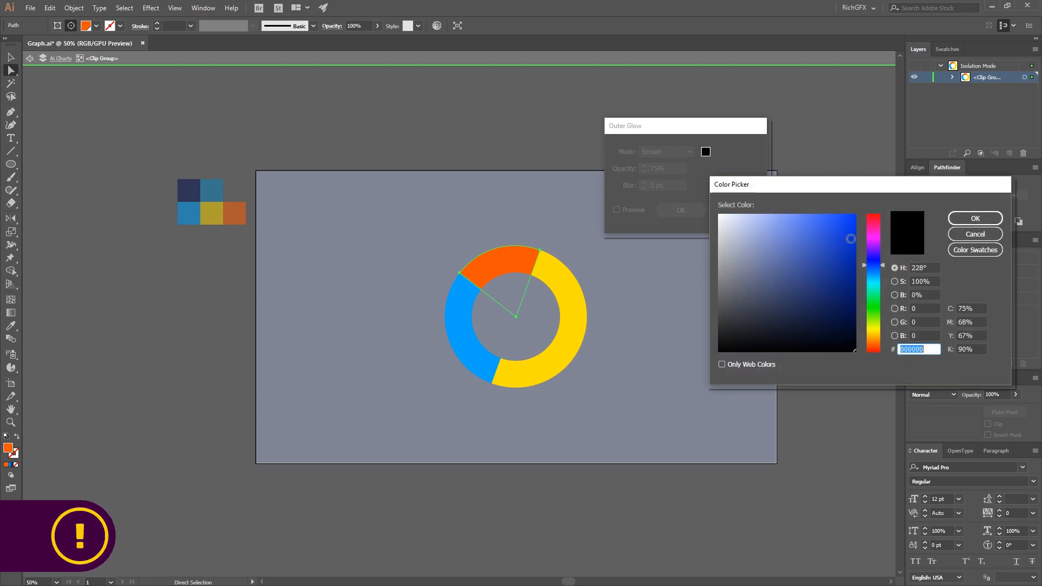
click(975, 250)
scroll(817, 279, down, 10)
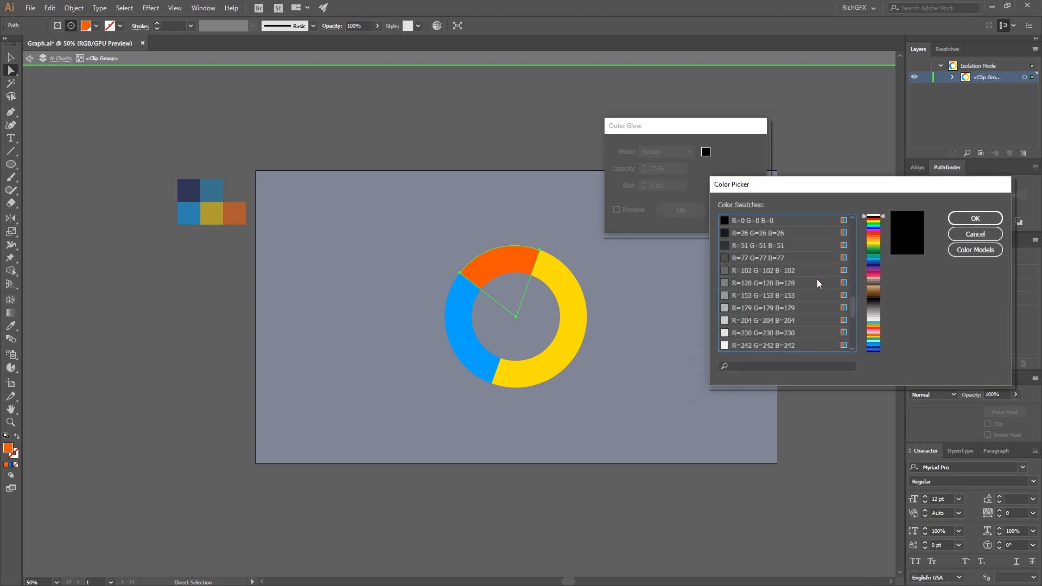
click(755, 247)
click(969, 221)
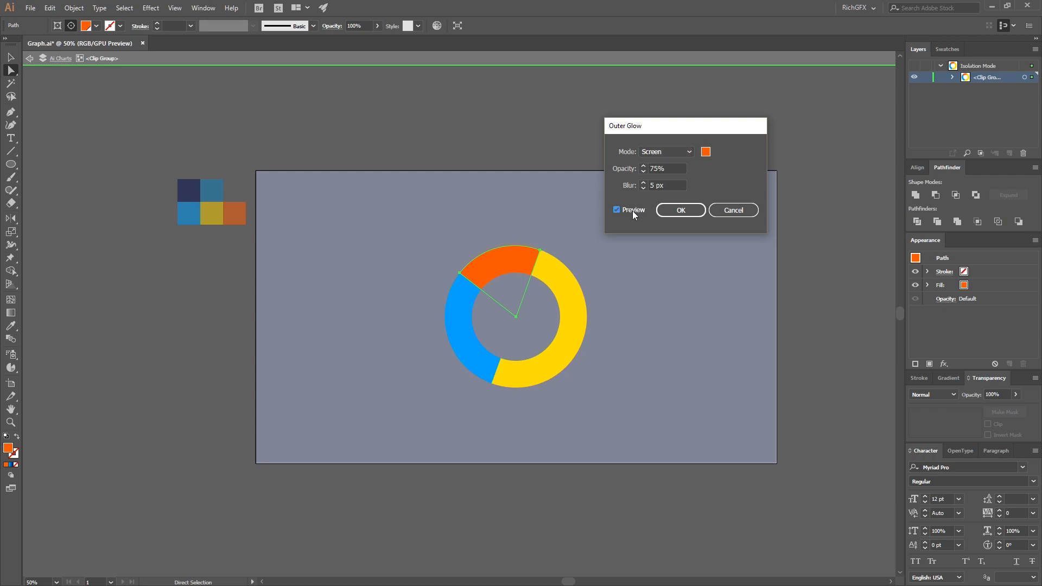
click(681, 210)
Step: Apply a yellow (R=255 G=224 B=5) Outer Glow to the yellow slice, using Screen mode, 75% opacity and 5 px blur
click(569, 280)
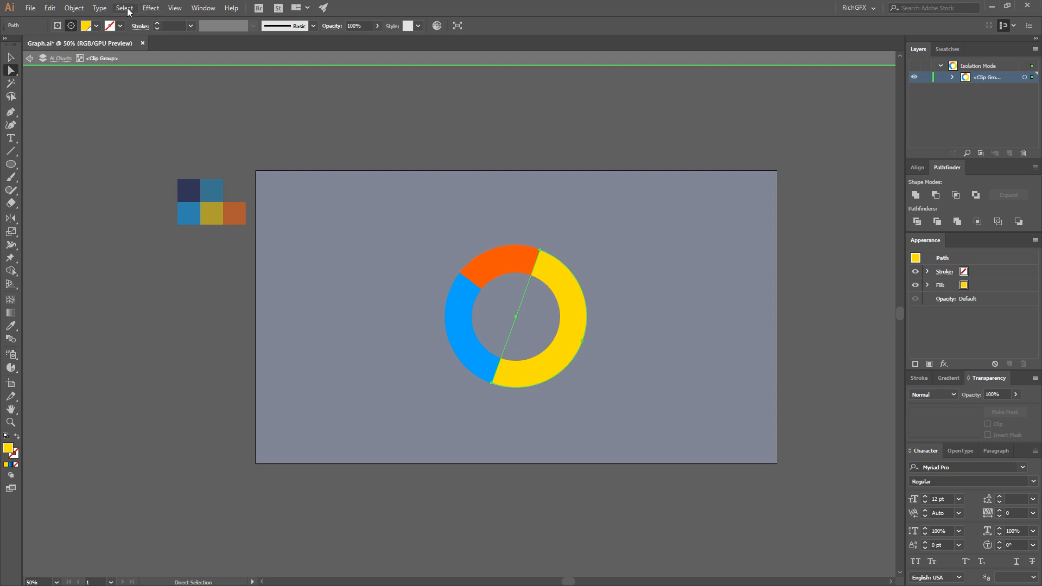
click(151, 8)
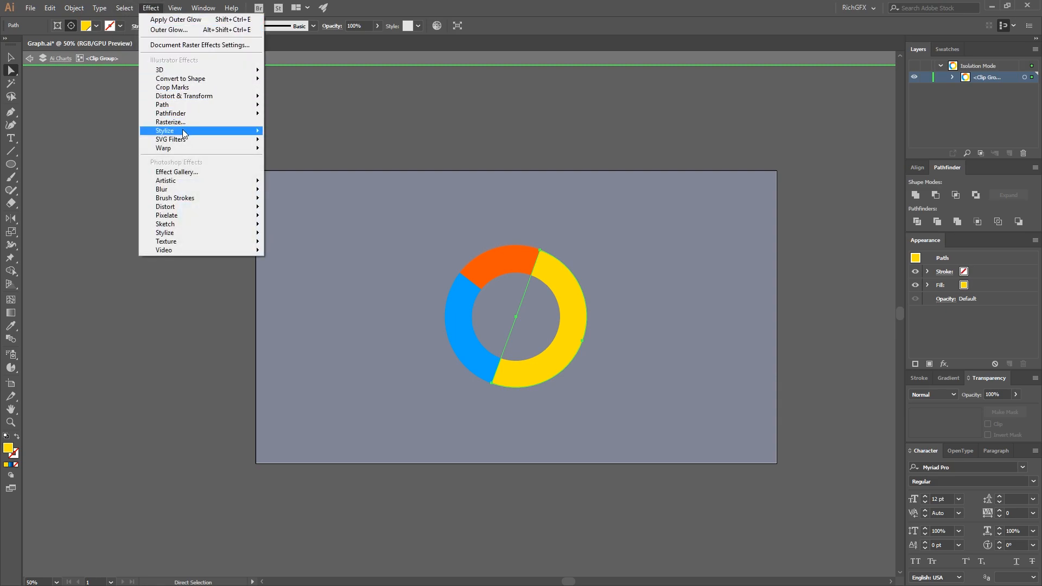
mouse_move(184, 132)
click(296, 168)
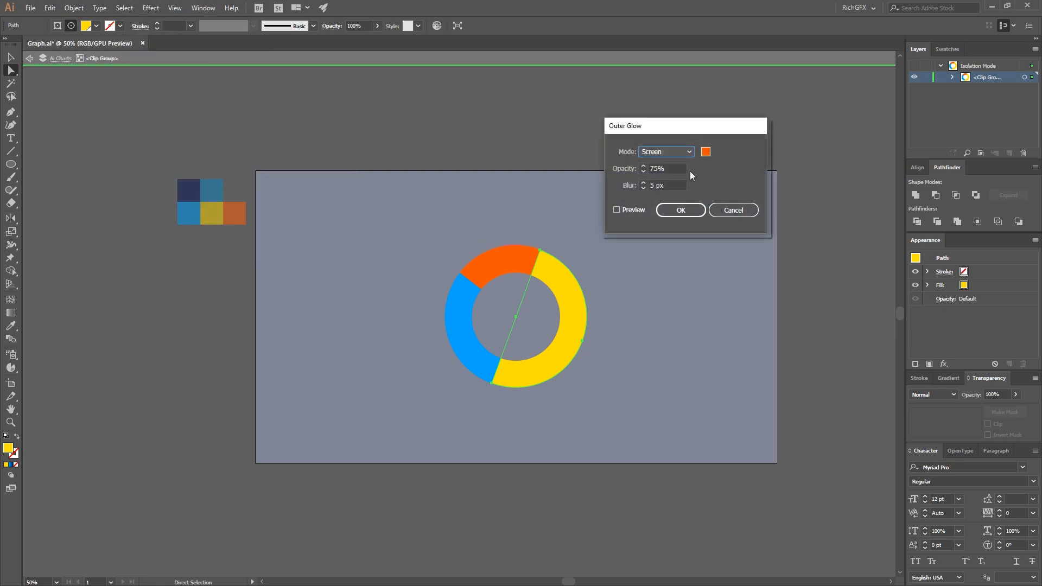
click(623, 209)
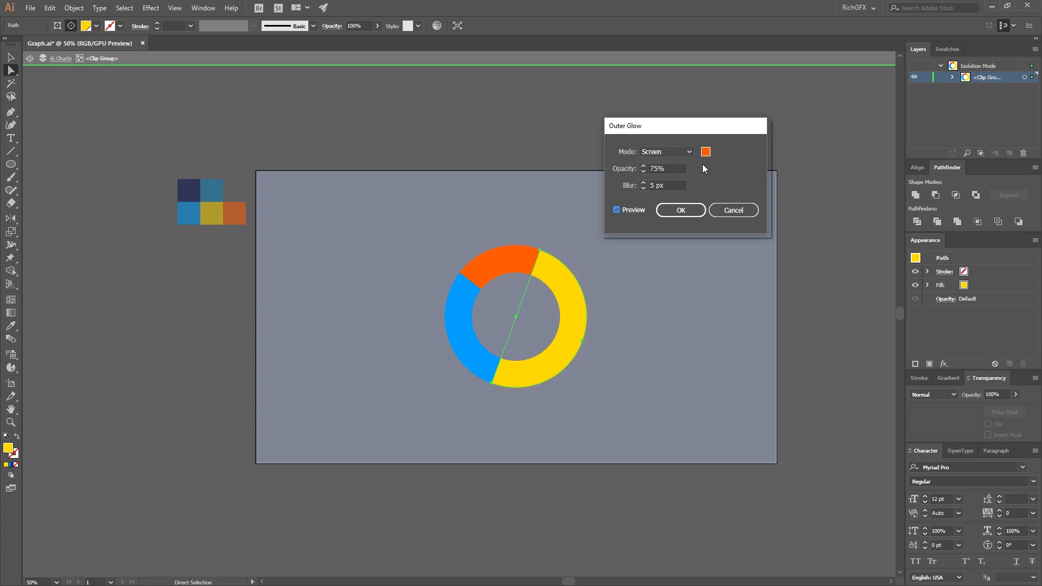
click(706, 151)
click(962, 251)
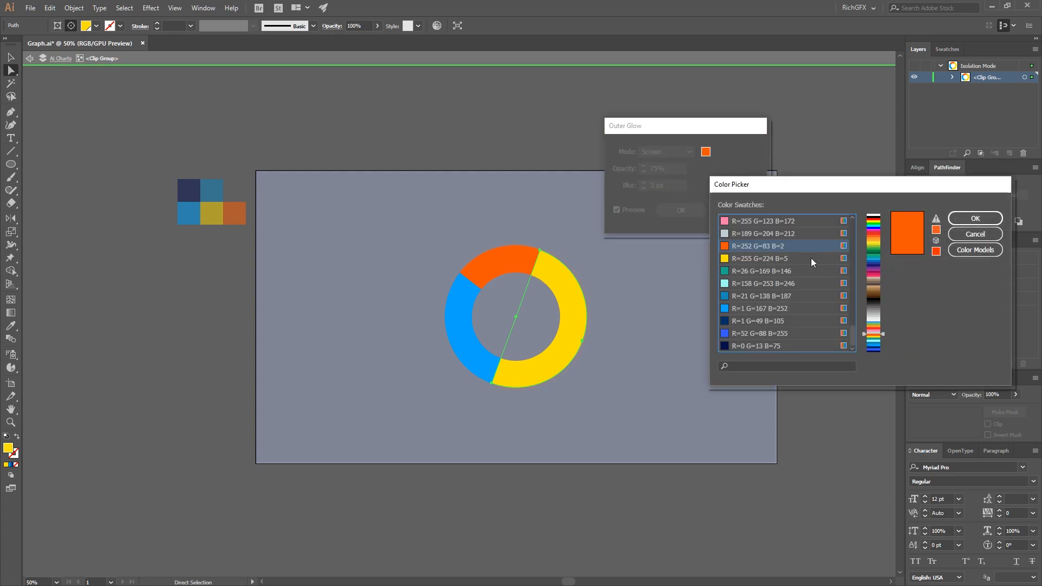
click(786, 256)
click(961, 217)
click(681, 210)
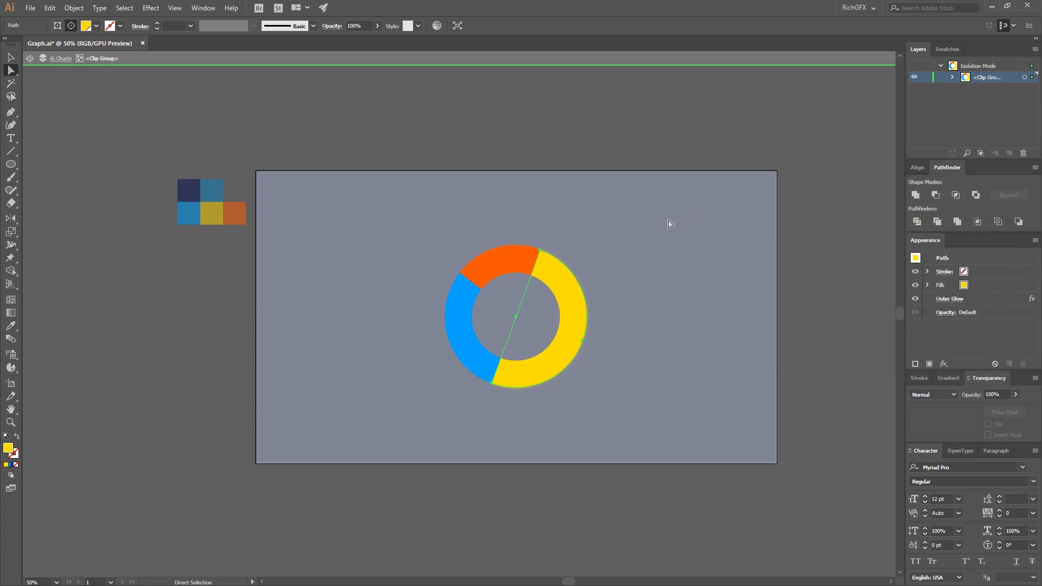
Step: Apply a blue (R=1 G=167 B=252) Outer Glow to the blue slice with Screen mode, 75% opacity and 5 px blur, and exit isolation mode
click(464, 337)
click(151, 8)
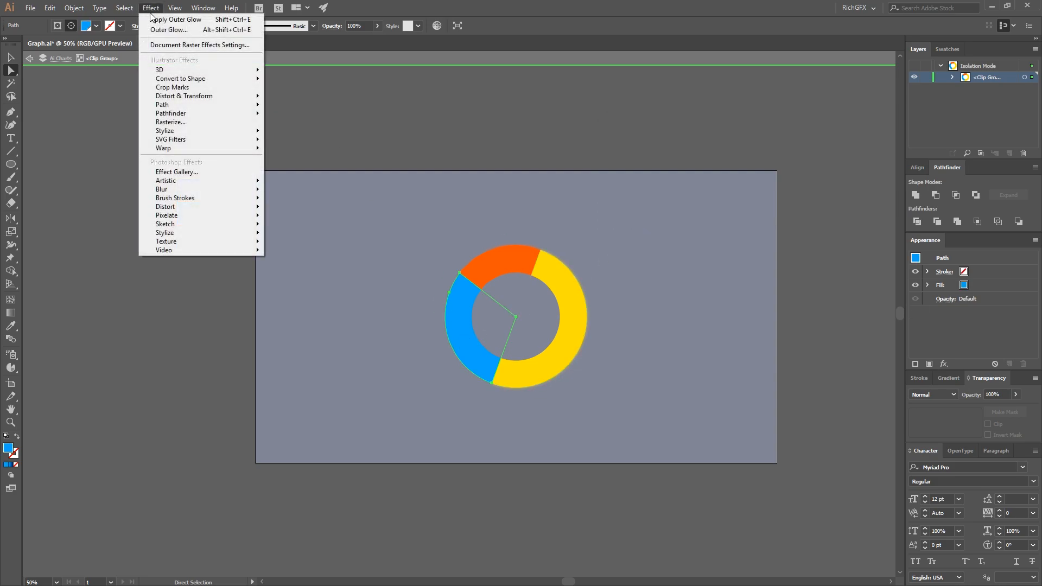
mouse_move(192, 131)
click(299, 168)
click(704, 154)
click(975, 250)
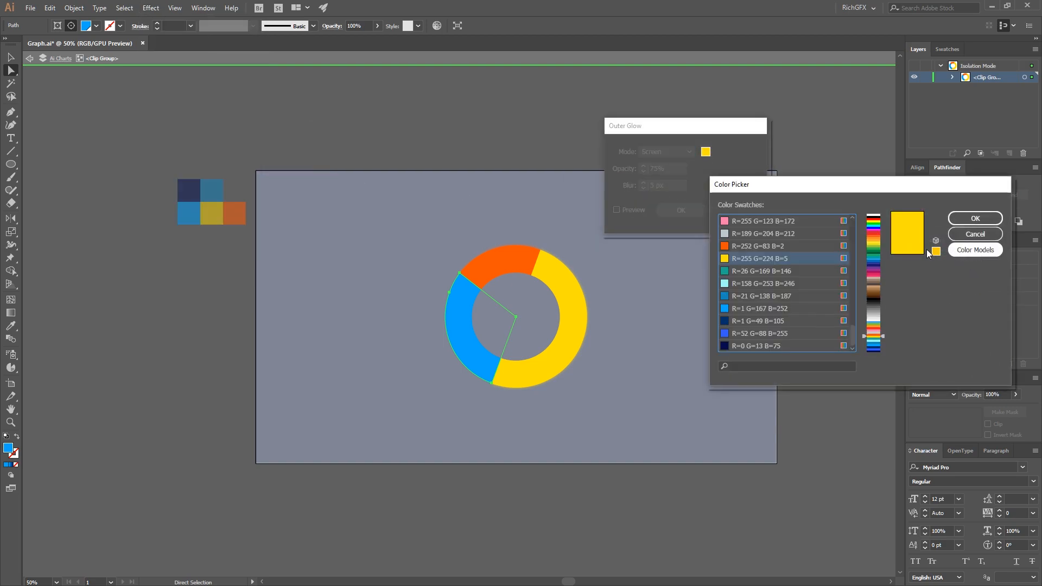
click(750, 308)
click(976, 218)
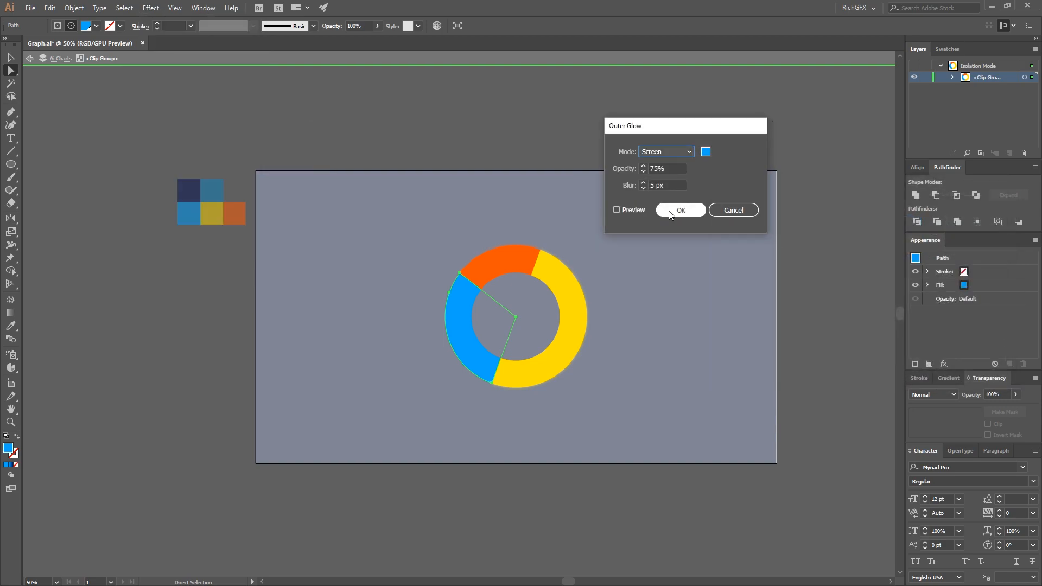
click(637, 211)
click(677, 215)
click(661, 300)
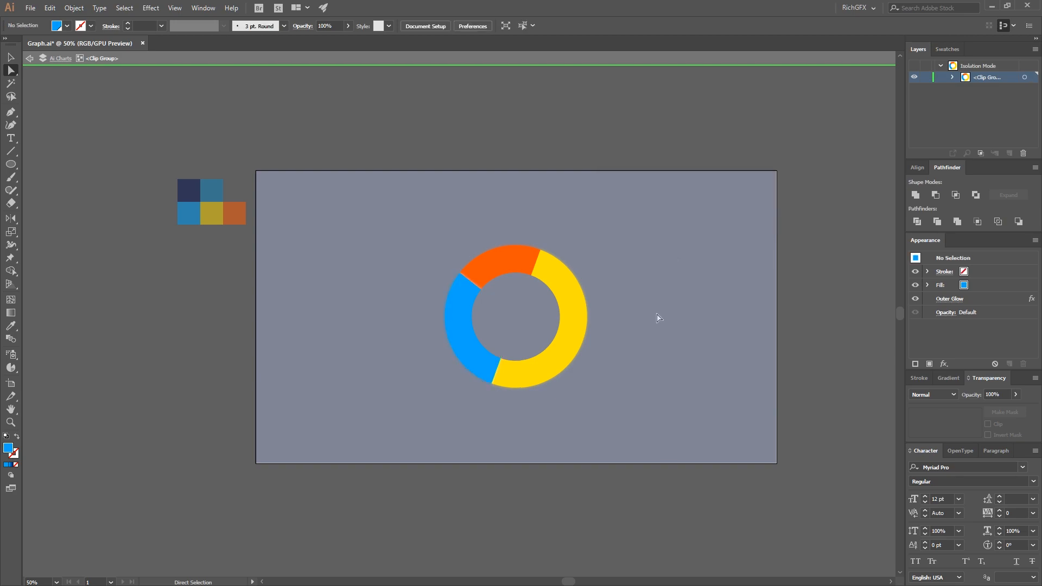
double_click(633, 299)
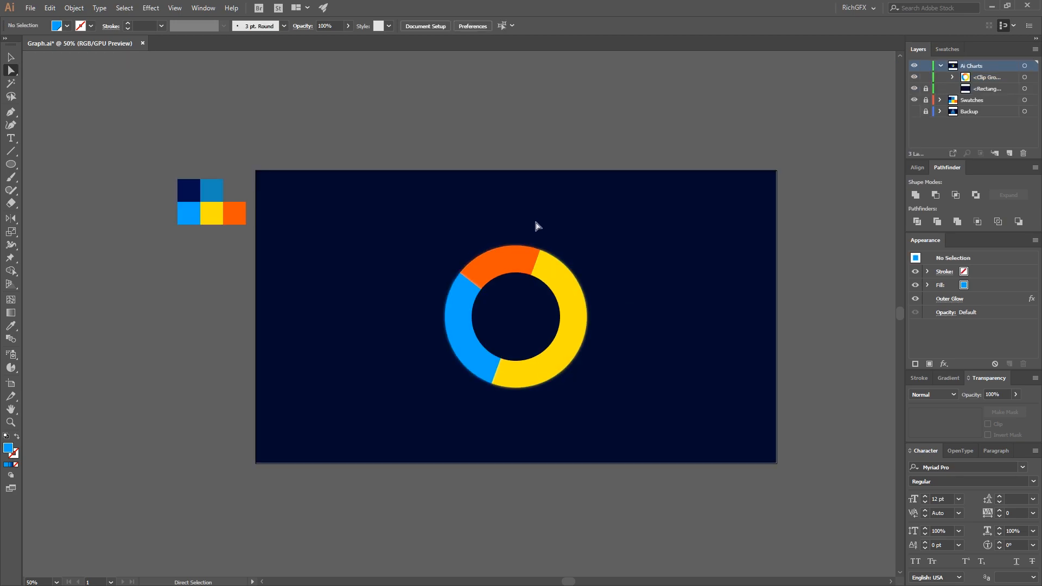
Step: Draw a circle about 378 px across from the ring's centre, overlapping its inner edge, and fill it with black
scroll(530, 232, right, 3)
key(l)
scroll(388, 306, up, 1)
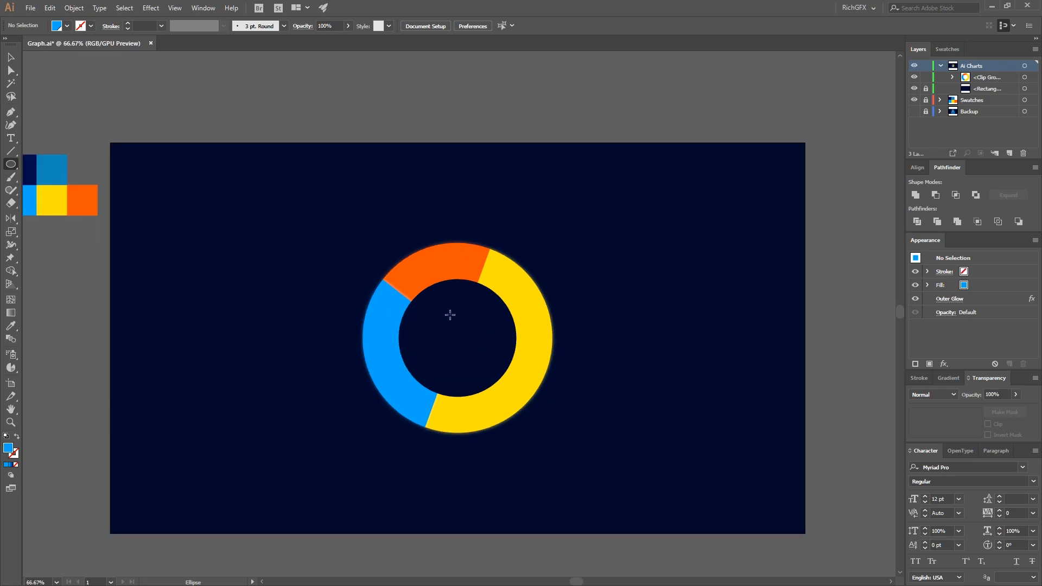
drag(457, 338, 526, 293)
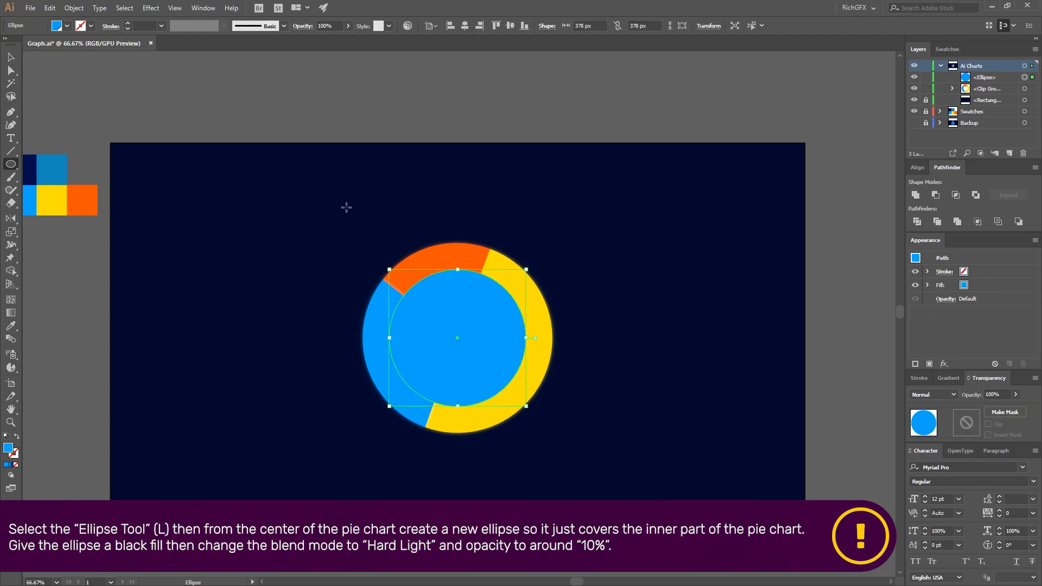
click(76, 29)
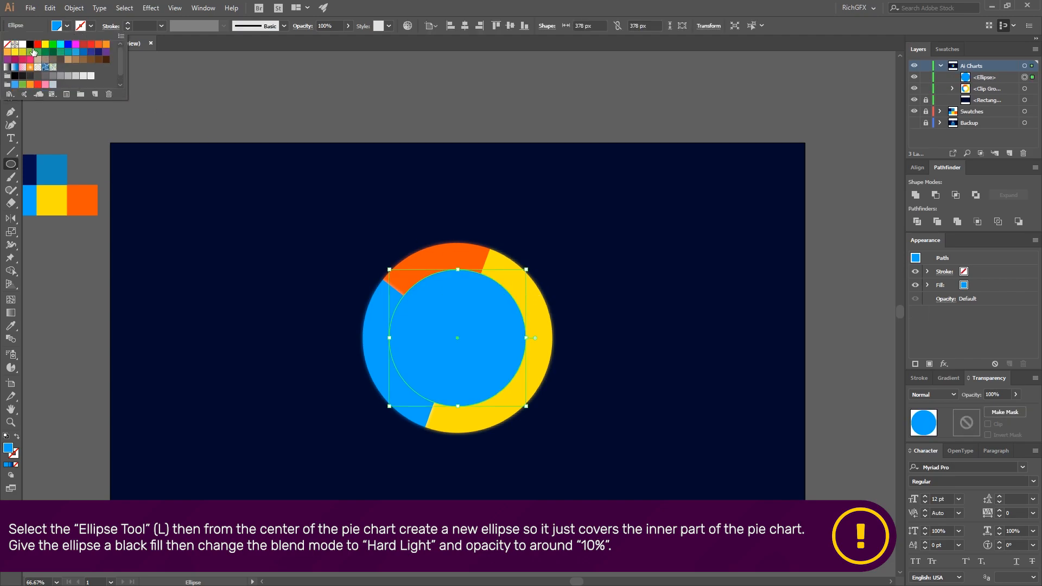
click(30, 44)
Step: Set the black circle's blend mode to Hard Light and its opacity to 10%, and deselect it
click(10, 57)
click(933, 395)
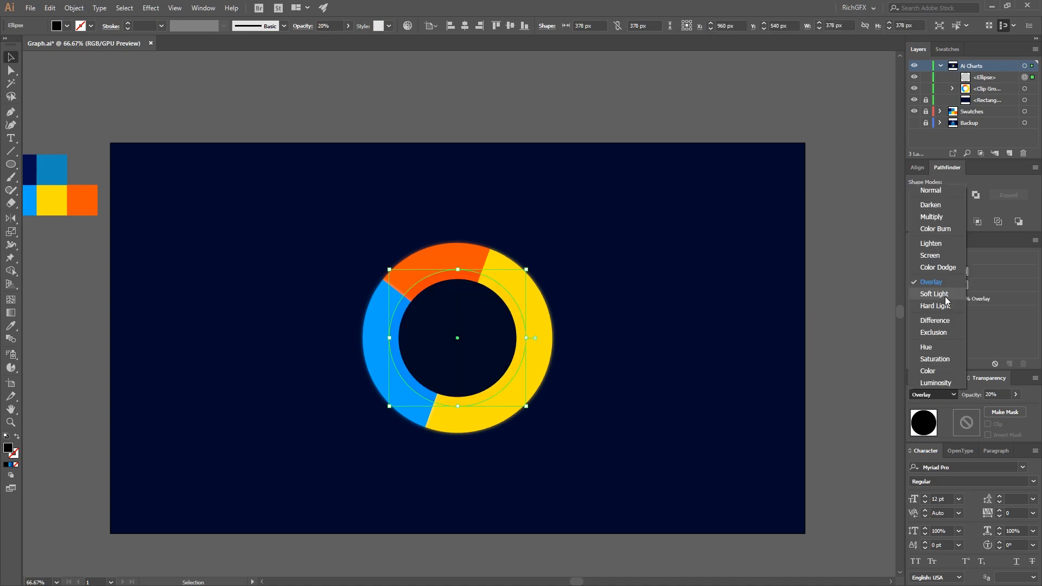
click(947, 306)
click(994, 394)
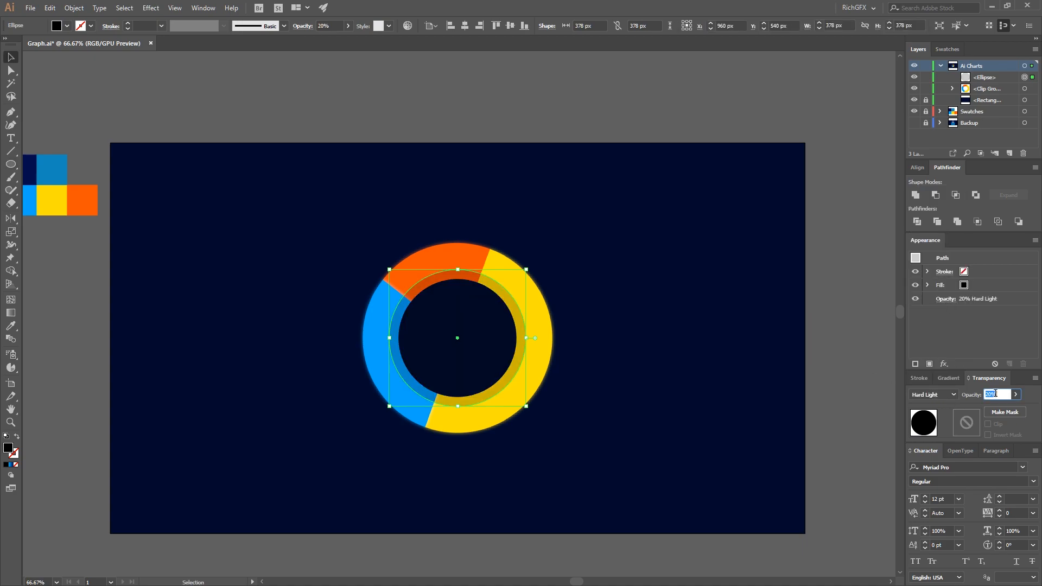
key(shift+Down)
click(810, 313)
Step: Draw a circle about 456 px across from the ring's centre, with no fill and a white 10 pt stroke
key(l)
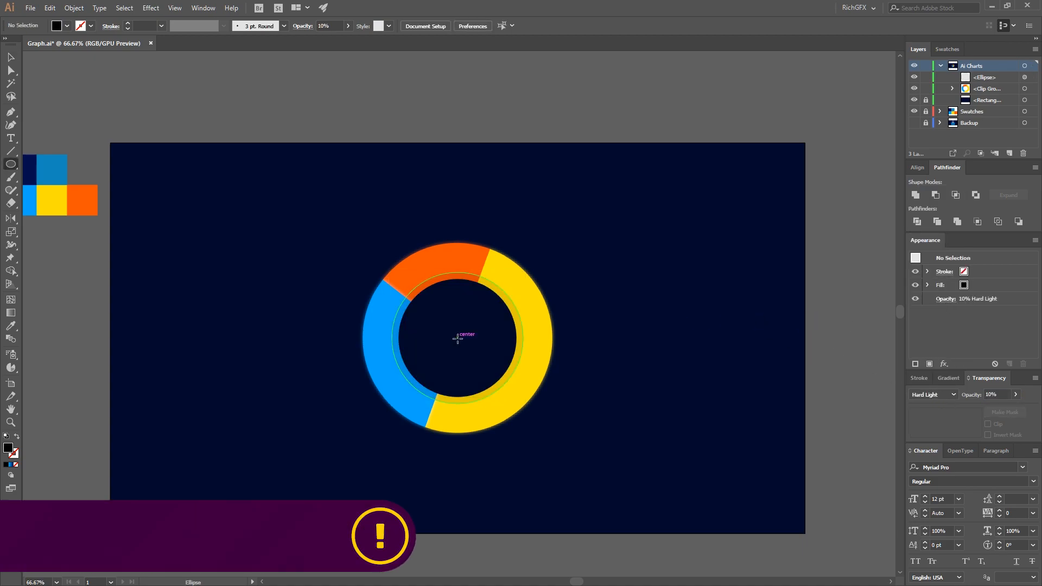
drag(457, 338, 540, 387)
click(17, 436)
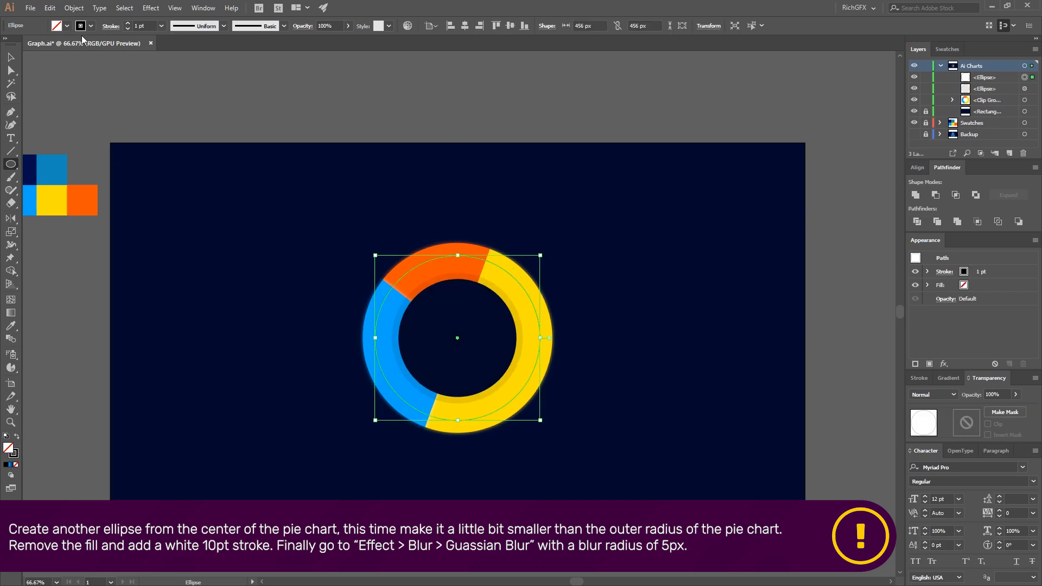
click(91, 26)
click(23, 44)
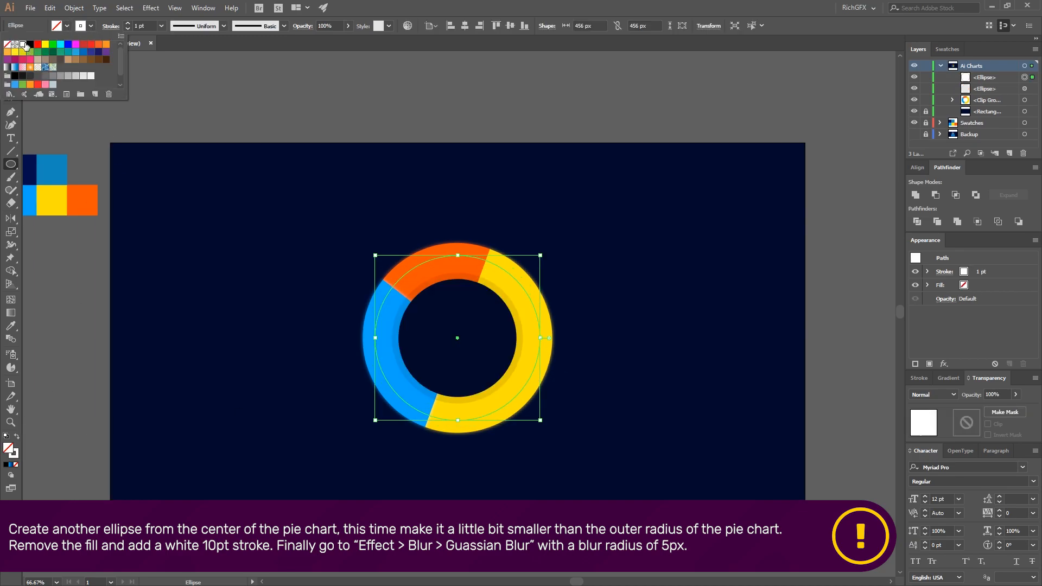
click(132, 27)
text(10)
key(Return)
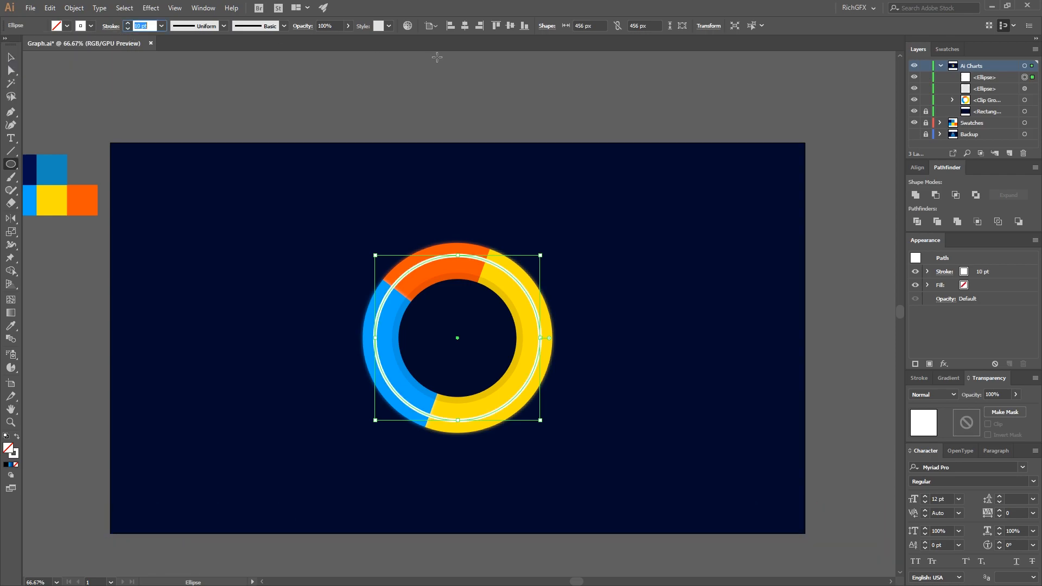
Step: Apply a Gaussian Blur with a 5-pixel radius to the white stroked circle and set its blend mode to Soft Light
click(151, 8)
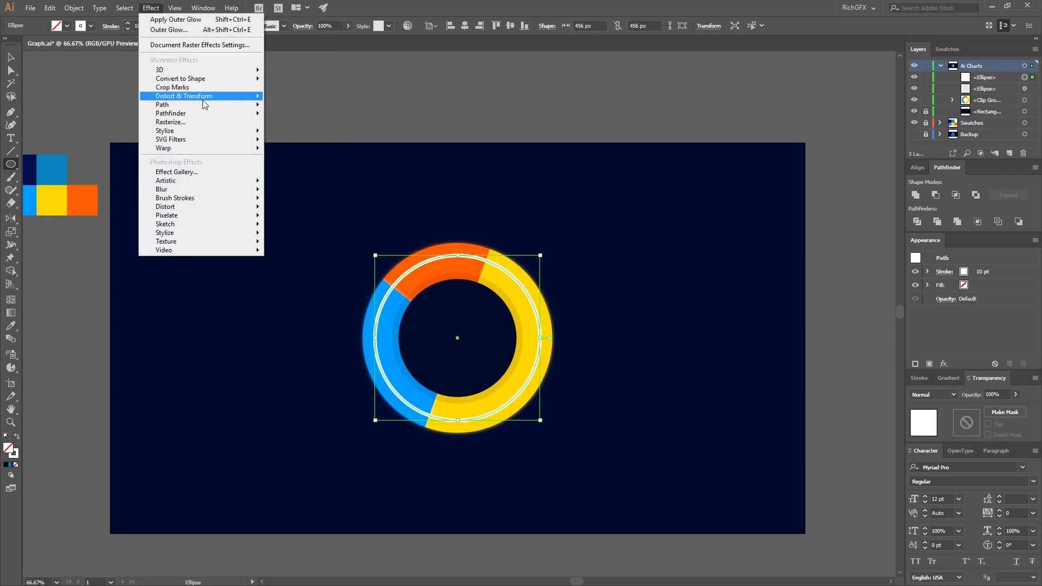
mouse_move(193, 190)
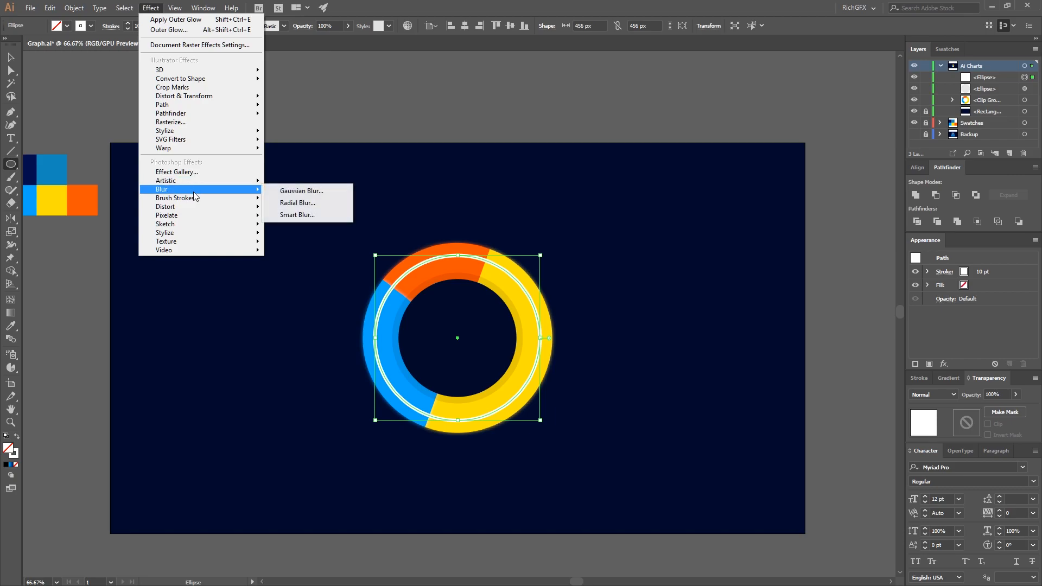
click(326, 194)
click(728, 344)
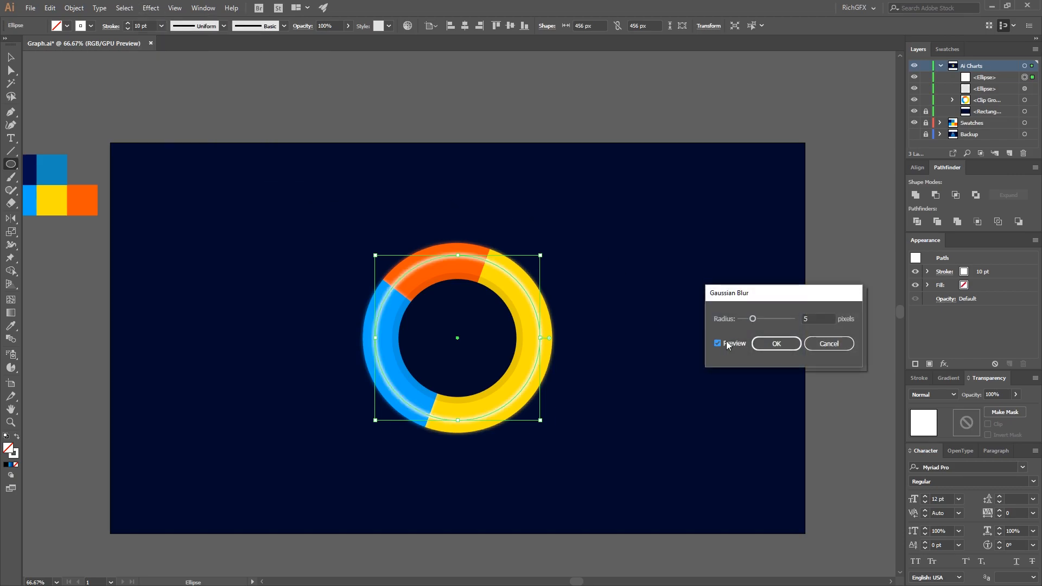
click(799, 347)
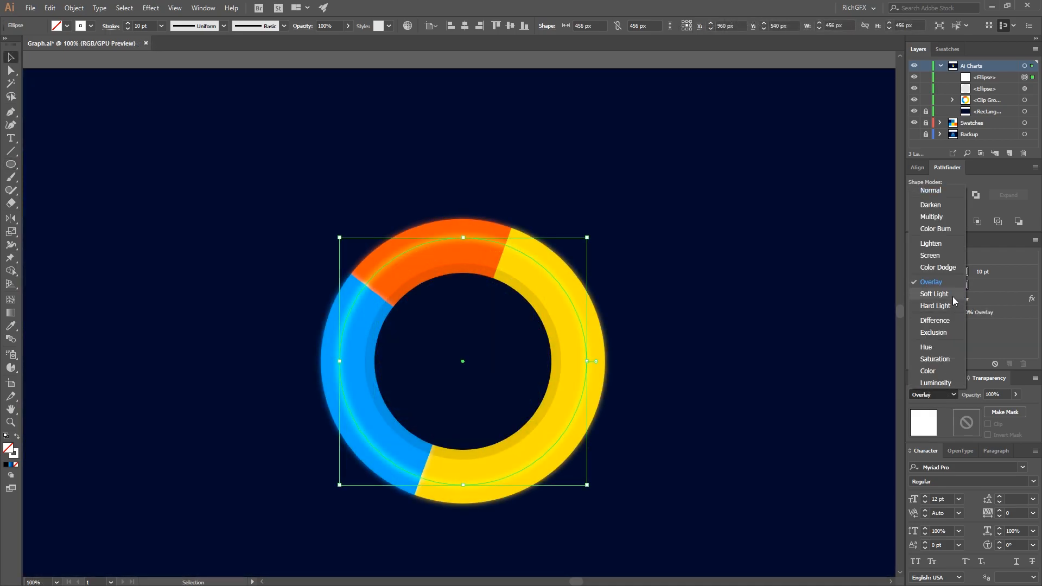
click(952, 297)
click(804, 340)
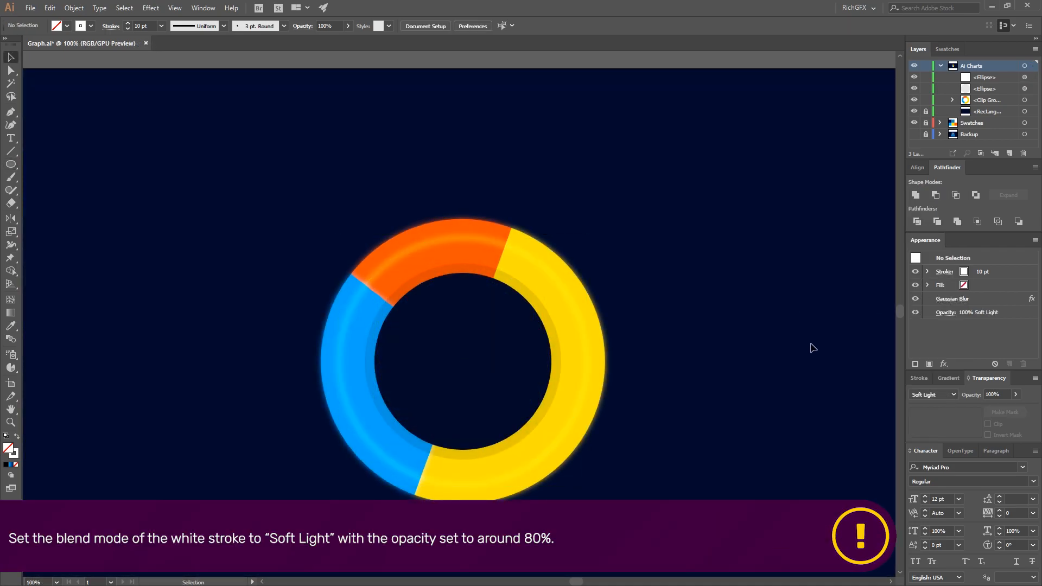
Step: Scale the blurred white circle about its centre to about 462 px across
click(547, 272)
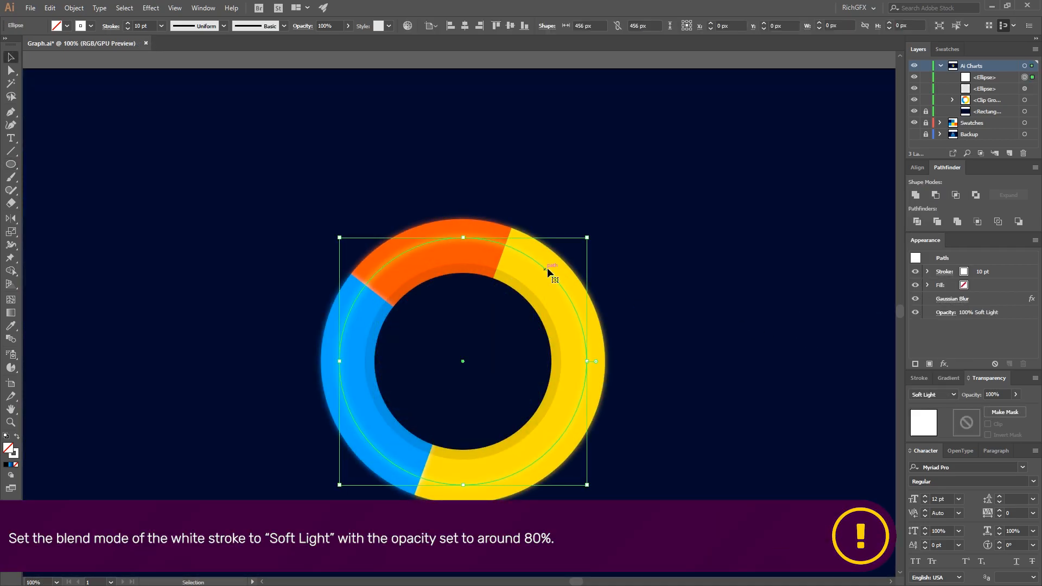
drag(587, 238, 600, 234)
click(675, 277)
key(ctrl+minus)
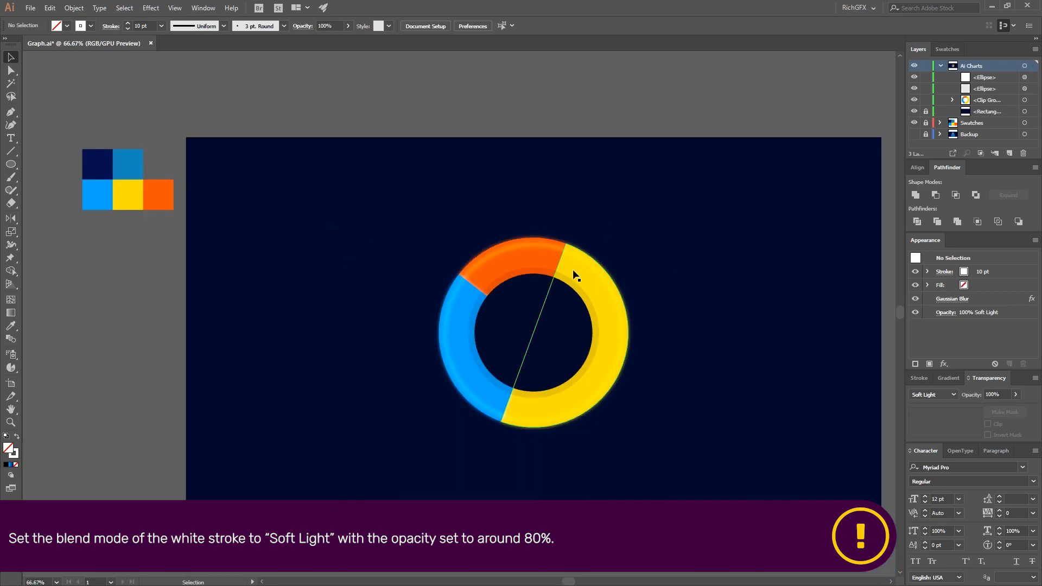
click(574, 255)
drag(621, 244, 619, 241)
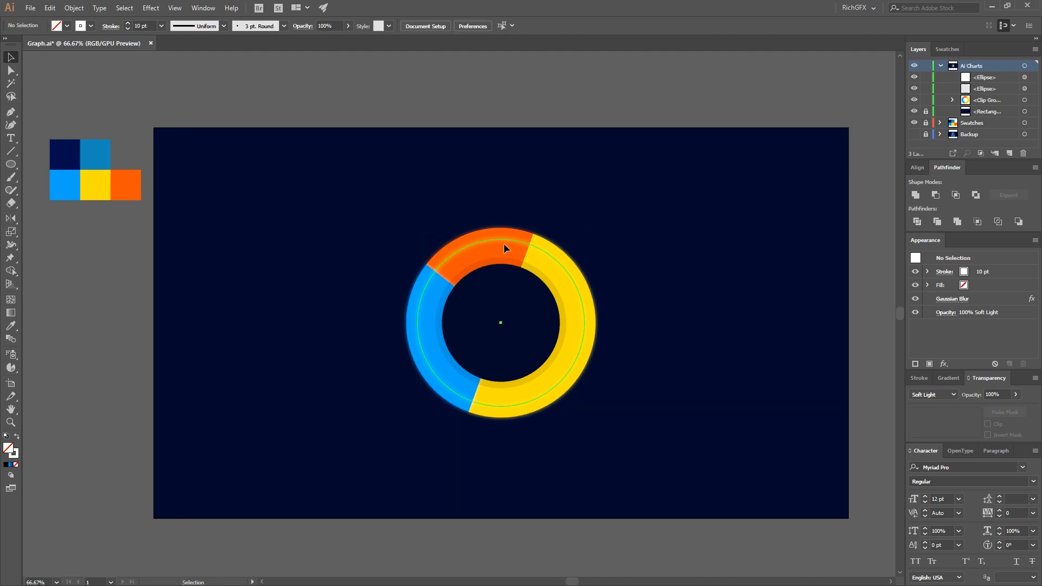
Step: Set the blurred white circle's opacity to 80% and deselect it
click(504, 249)
click(998, 393)
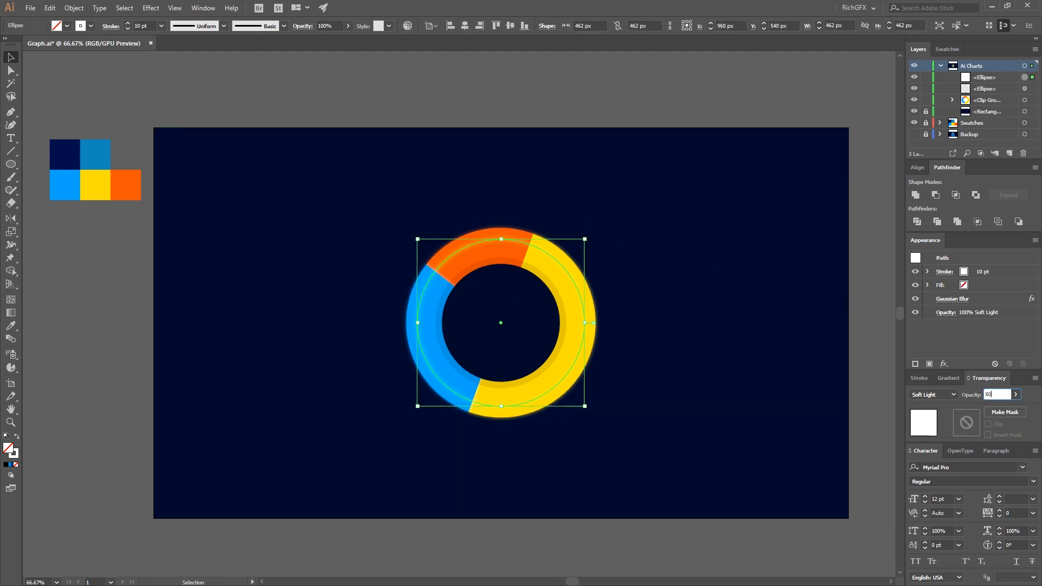
key(Return)
click(779, 217)
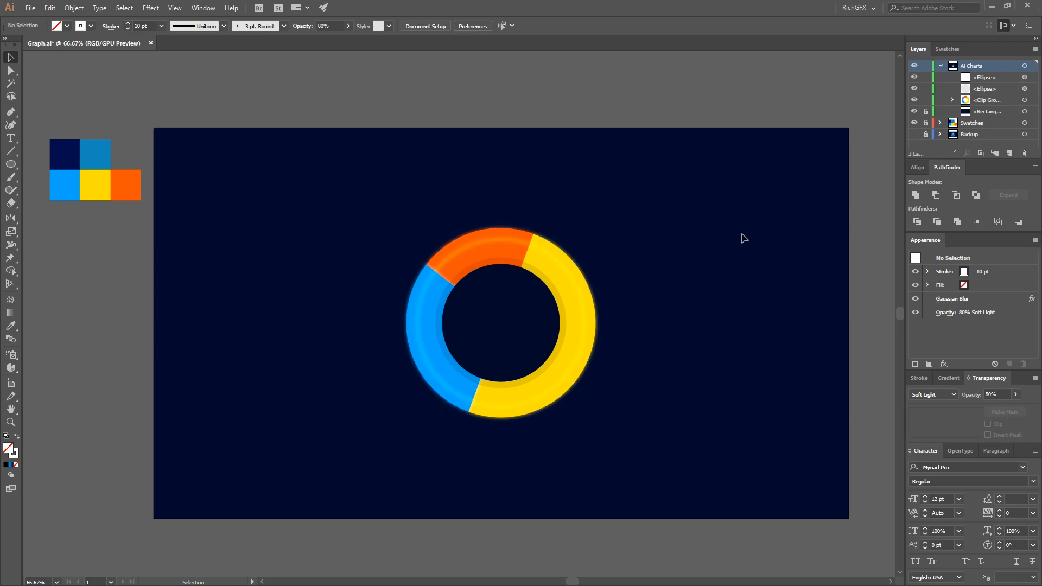
Step: Draw a circle about 602 px across from the ring's centre and give it the background's dark navy fill without a stroke
click(10, 164)
drag(501, 323, 584, 213)
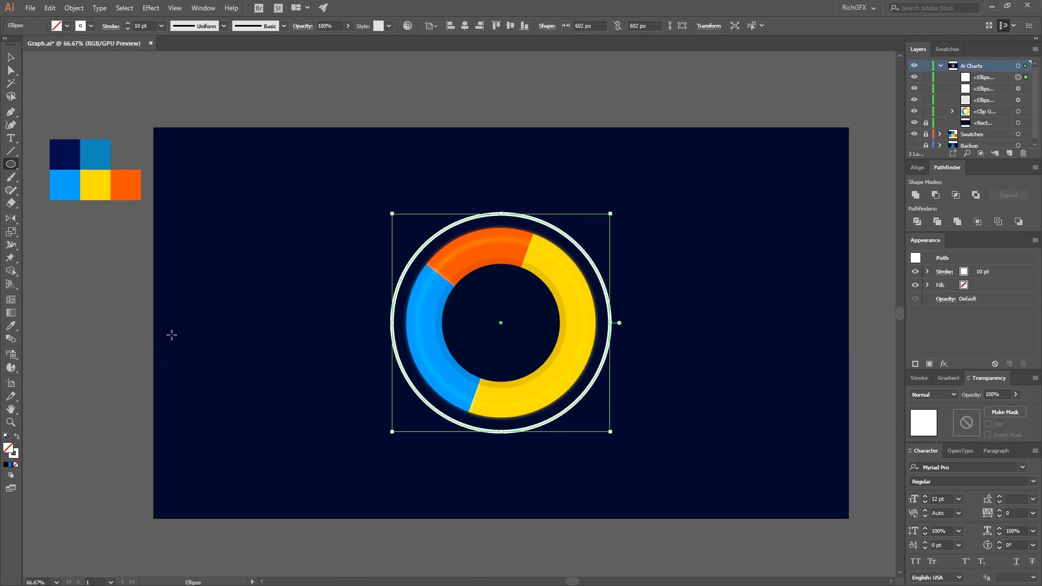
key(i)
click(258, 286)
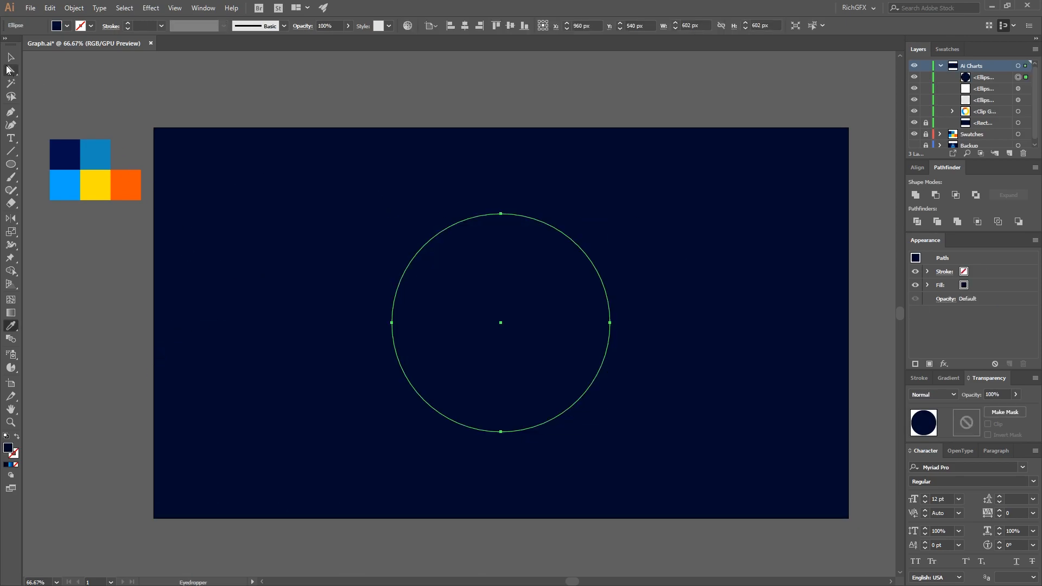
Step: Send the large navy circle backward until it lies behind the doughnut chart, just above the background rectangle
click(9, 58)
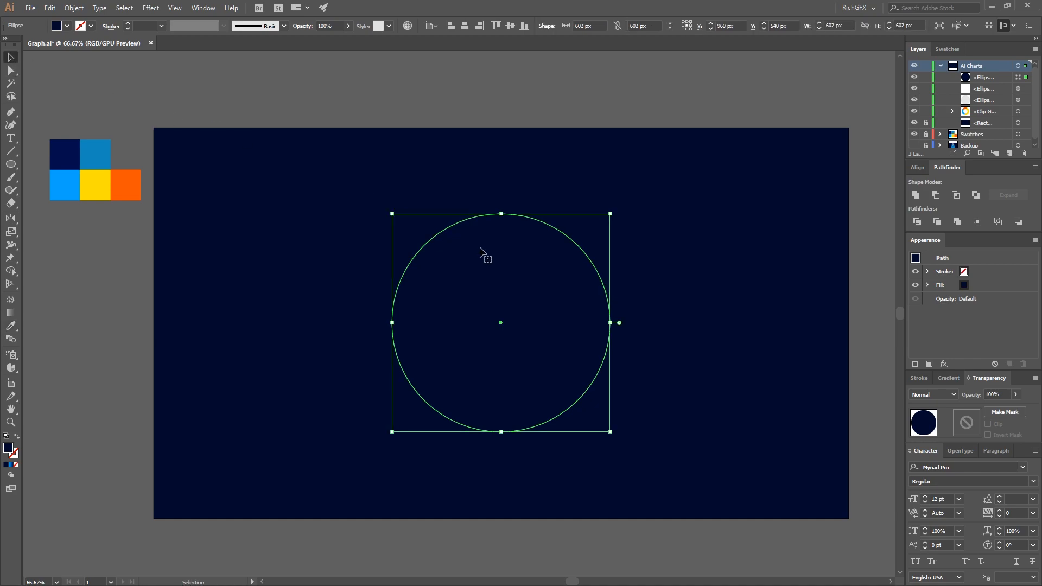
key(ctrl+bracketleft)
key(ctrl+bracketleft)
key(ctrl+bracketleft)
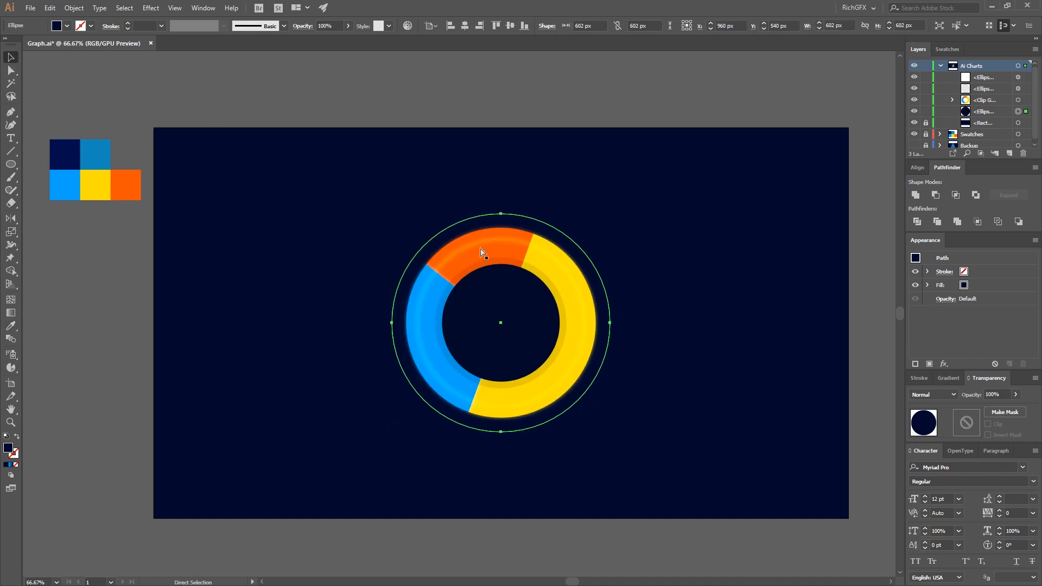
Step: Copy the large navy circle and paste the duplicate in place
click(50, 7)
click(68, 60)
click(50, 8)
click(106, 110)
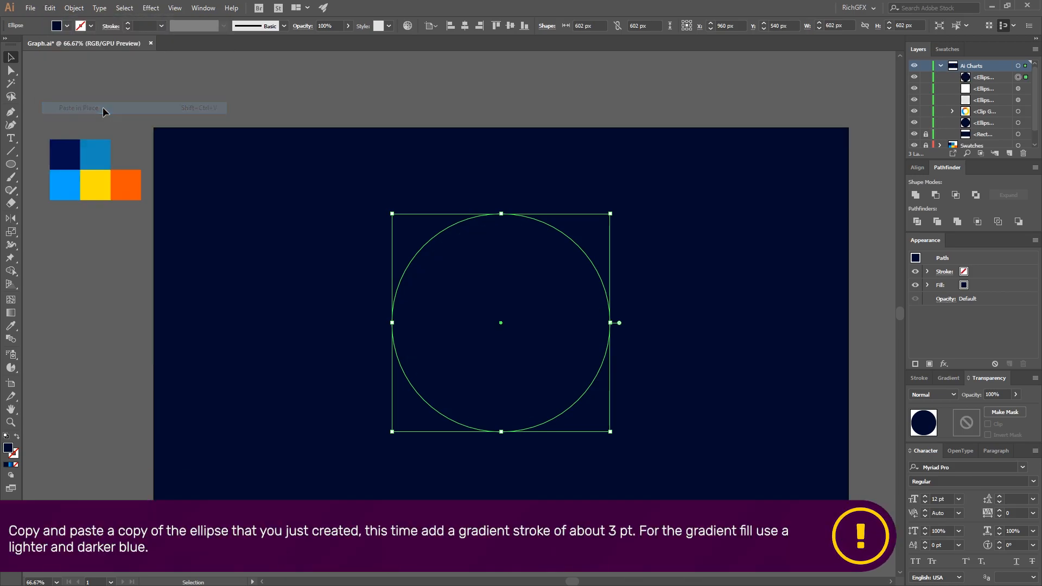
Step: Remove the fill from the duplicated circle and give it a white 3 pt stroke
click(67, 26)
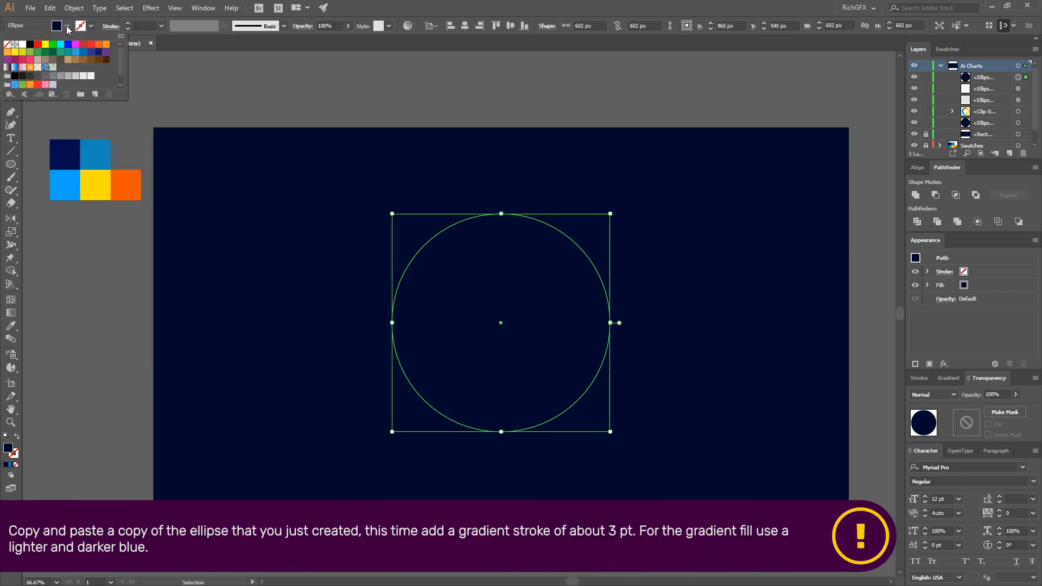
click(8, 44)
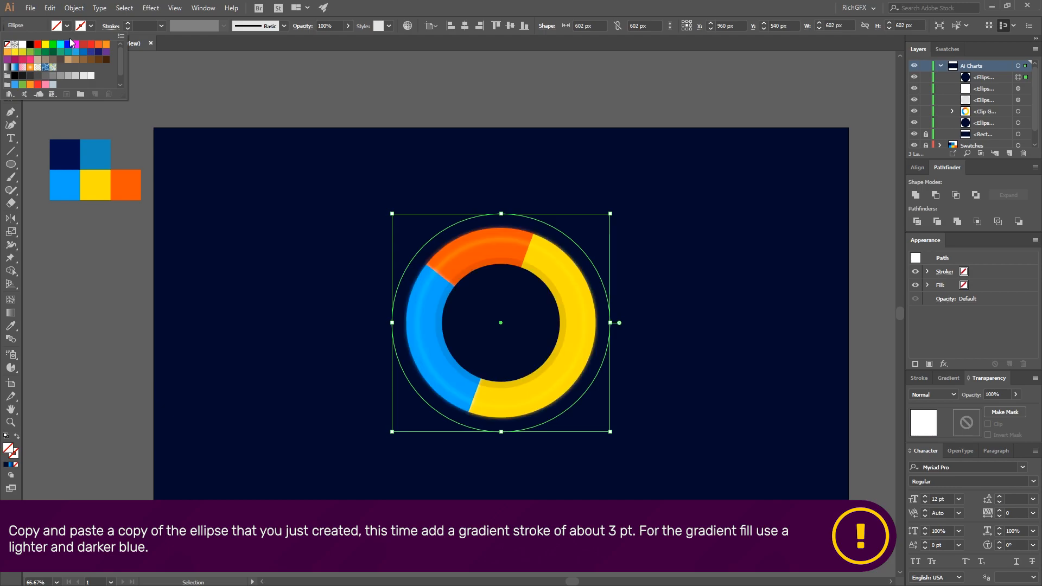
click(21, 45)
click(143, 26)
text(3)
key(Return)
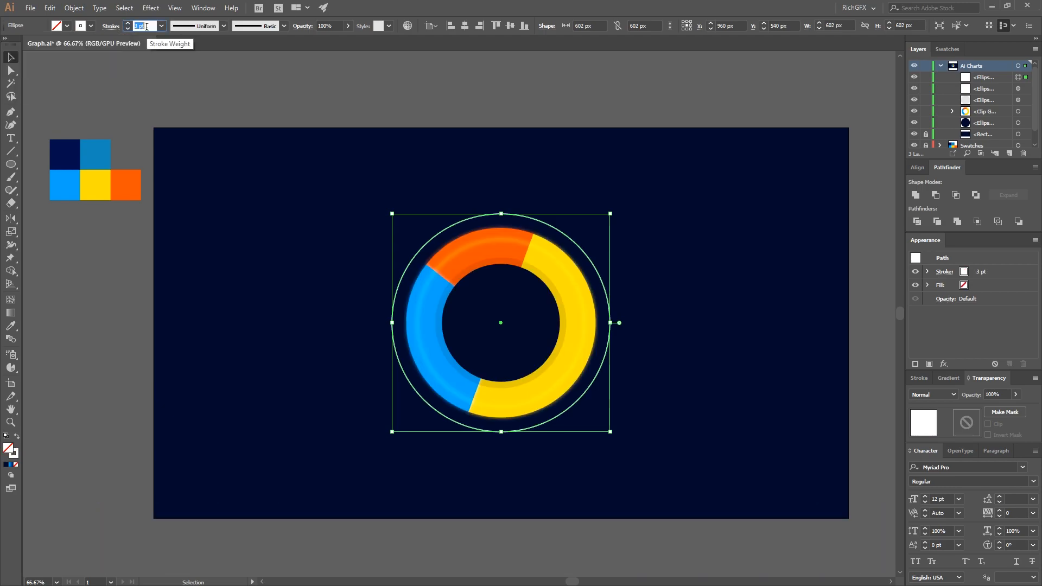
Step: Apply a 90° linear gradient to the circle's stroke, running from dark navy to light blue 01a7fc
click(15, 453)
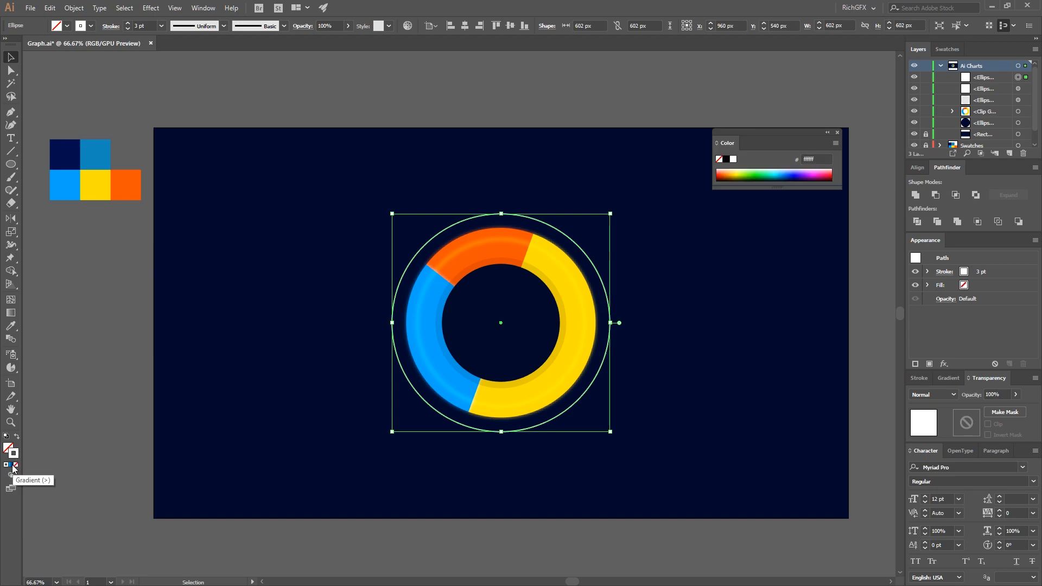
click(13, 468)
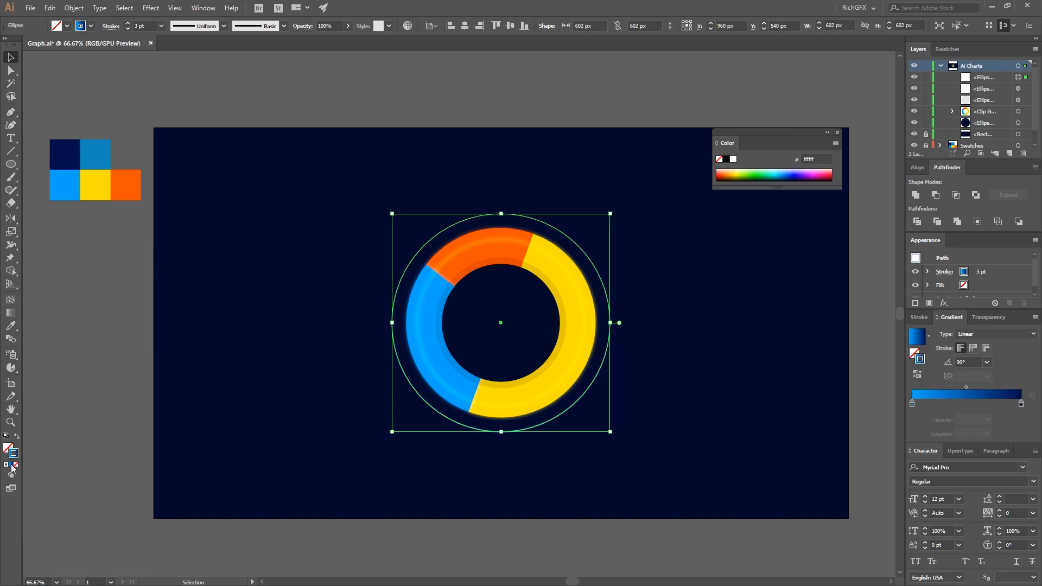
click(919, 377)
double_click(911, 404)
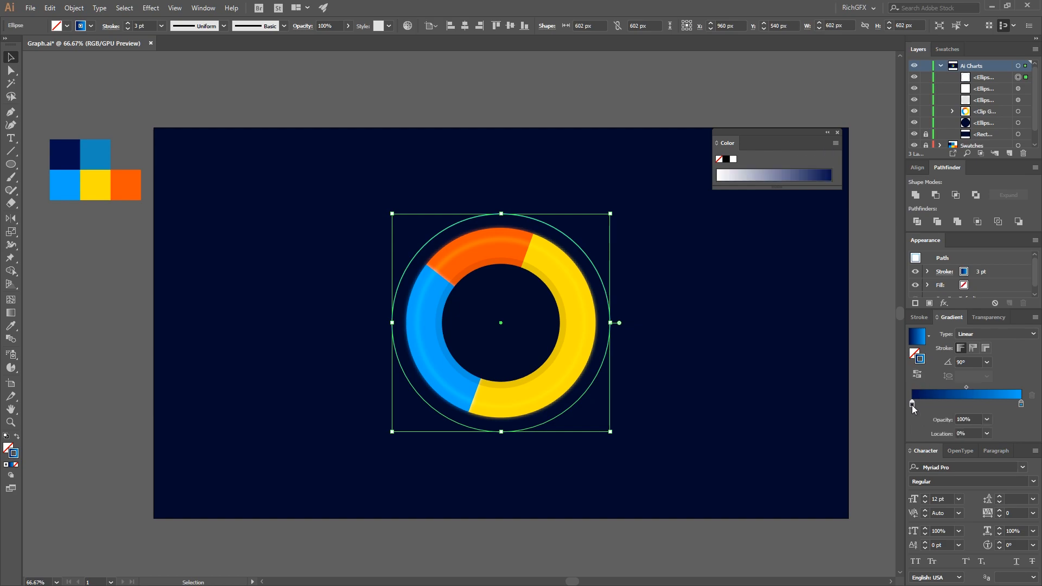
double_click(1020, 404)
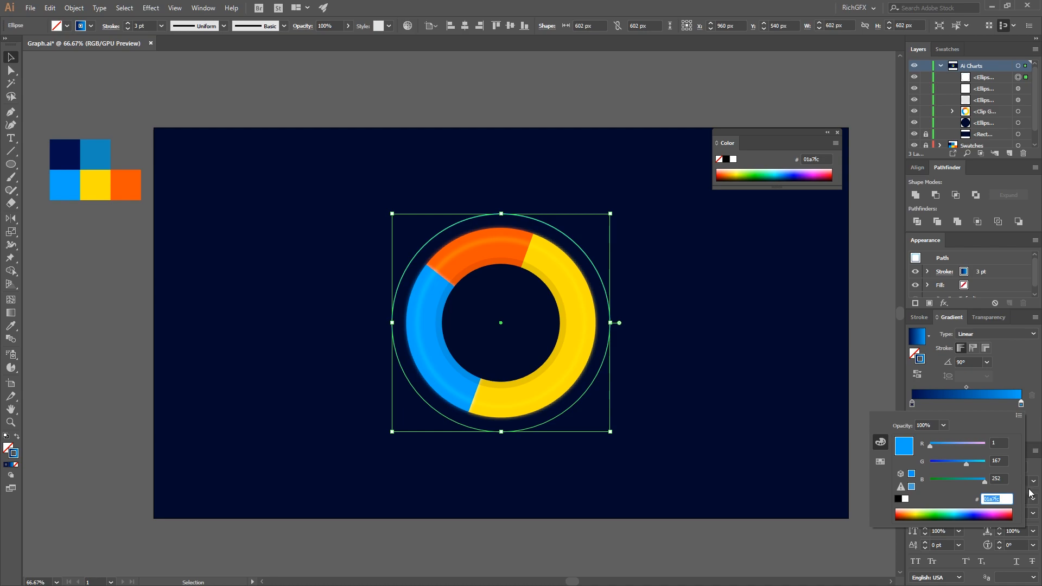
click(1024, 366)
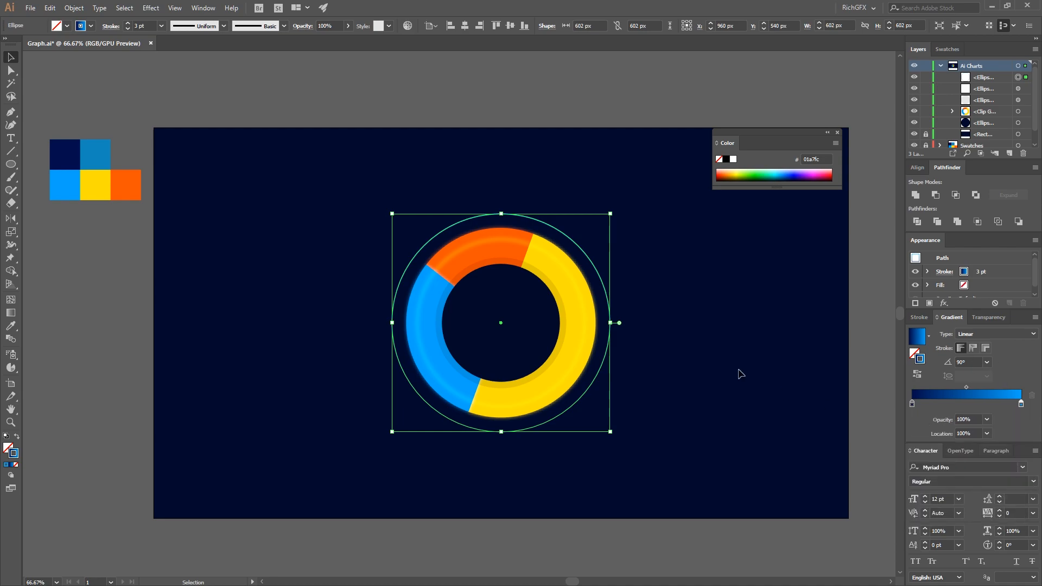
Step: Add an outer glow to the stroked circle in Screen mode, light blue 01a7fc, 75% opacity and 5 px blur, and deselect it
click(150, 8)
mouse_move(197, 131)
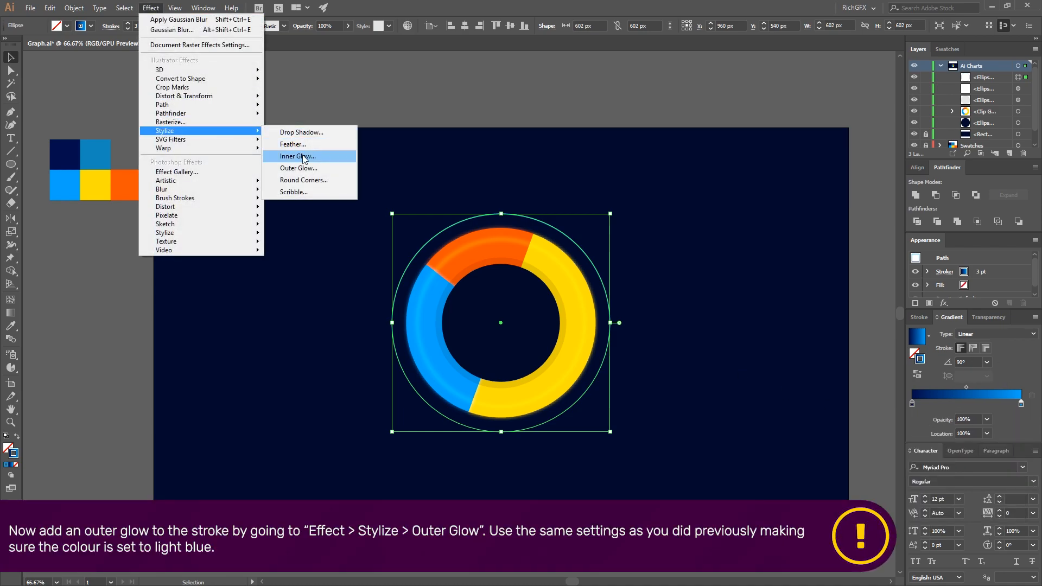
click(309, 167)
click(639, 211)
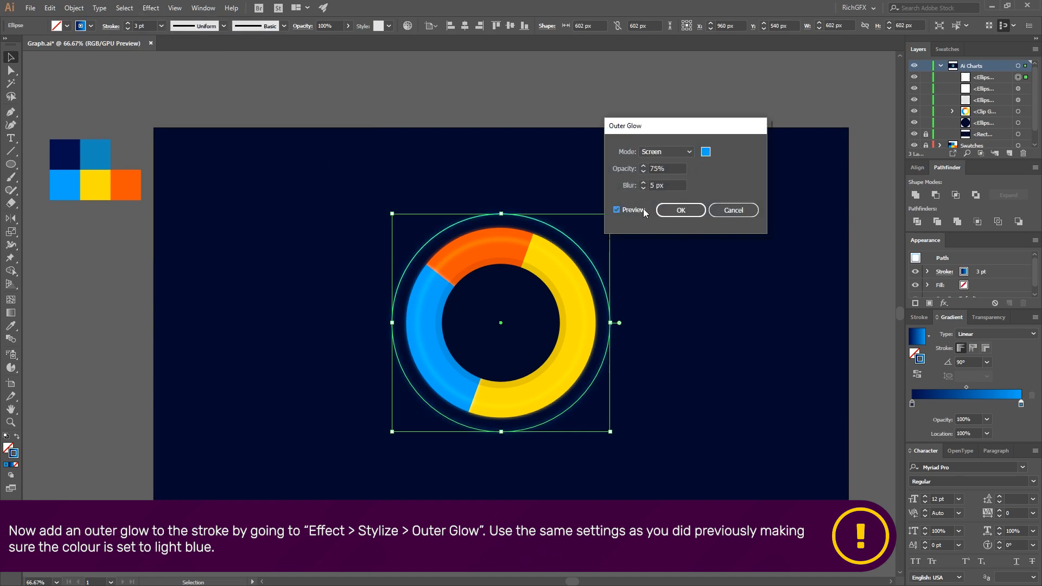
click(705, 152)
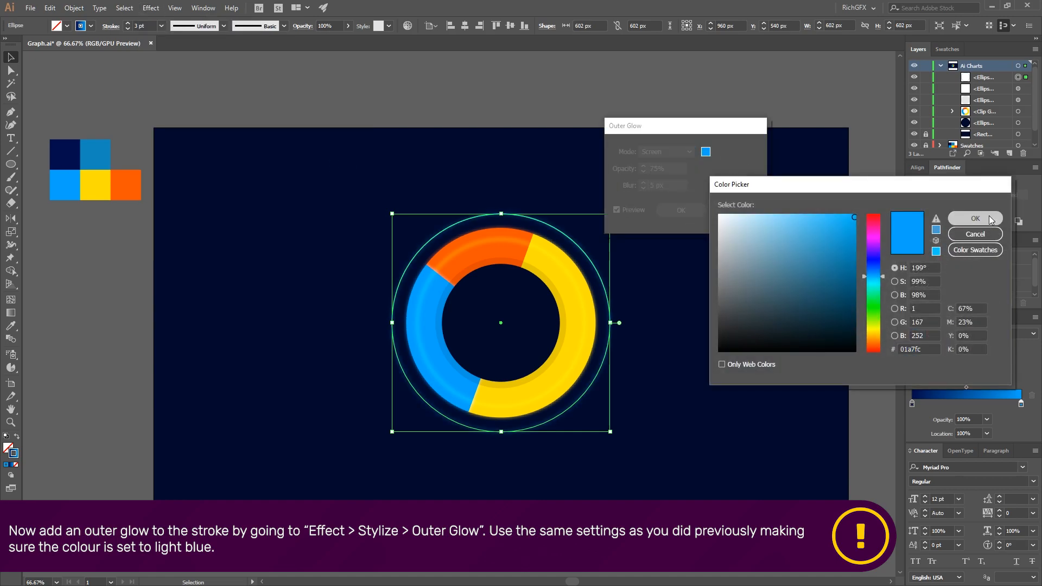
click(975, 218)
click(681, 210)
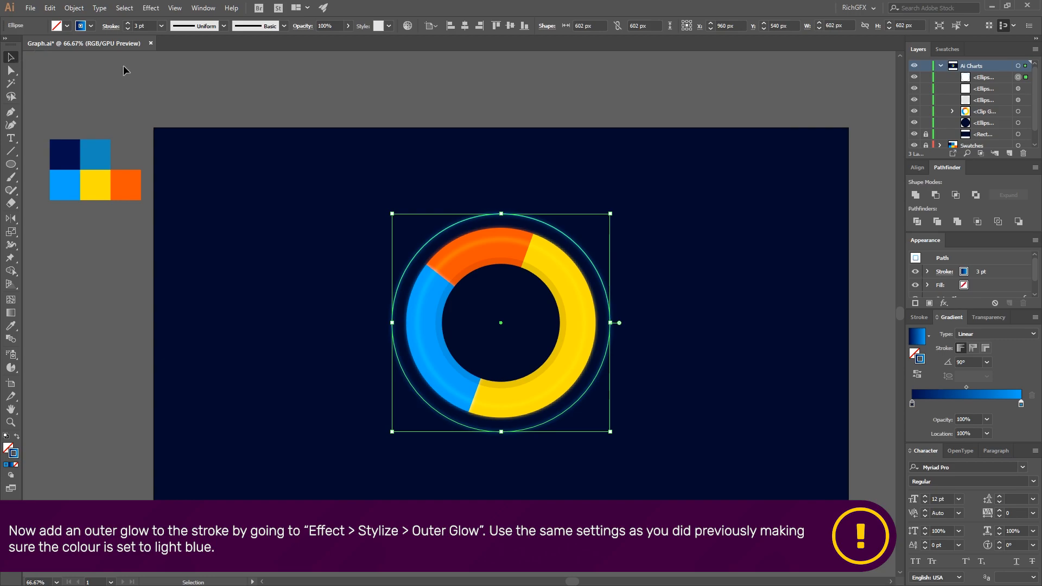
click(70, 61)
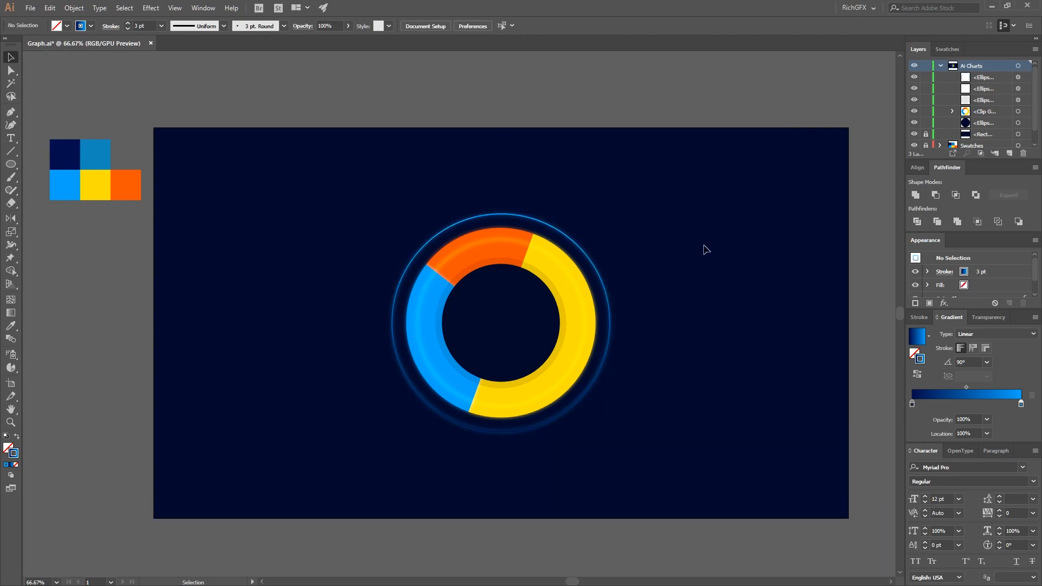
Step: Select all the doughnut chart elements and scale them uniformly to 80%
drag(312, 174, 667, 455)
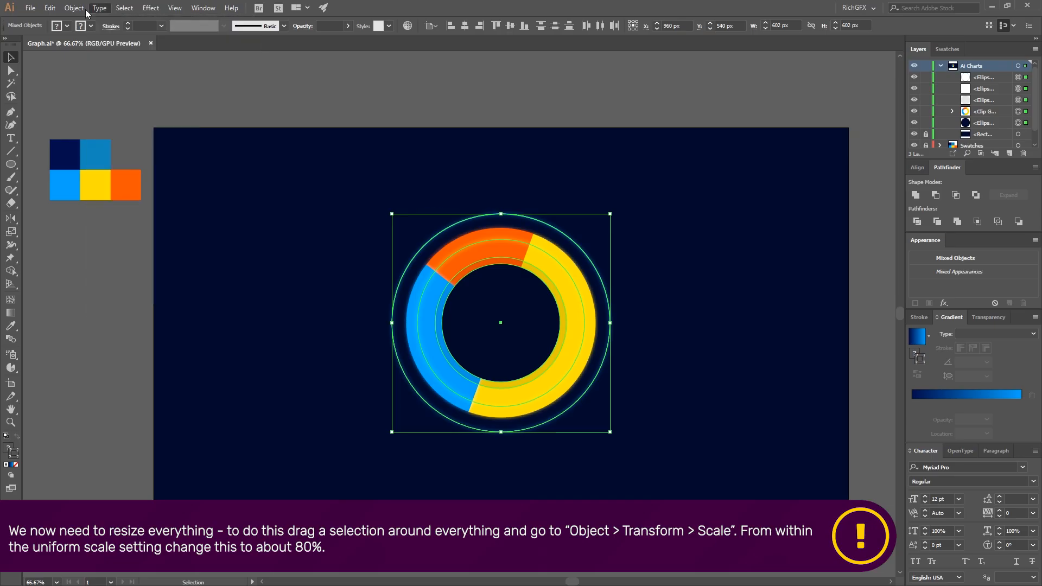
click(74, 8)
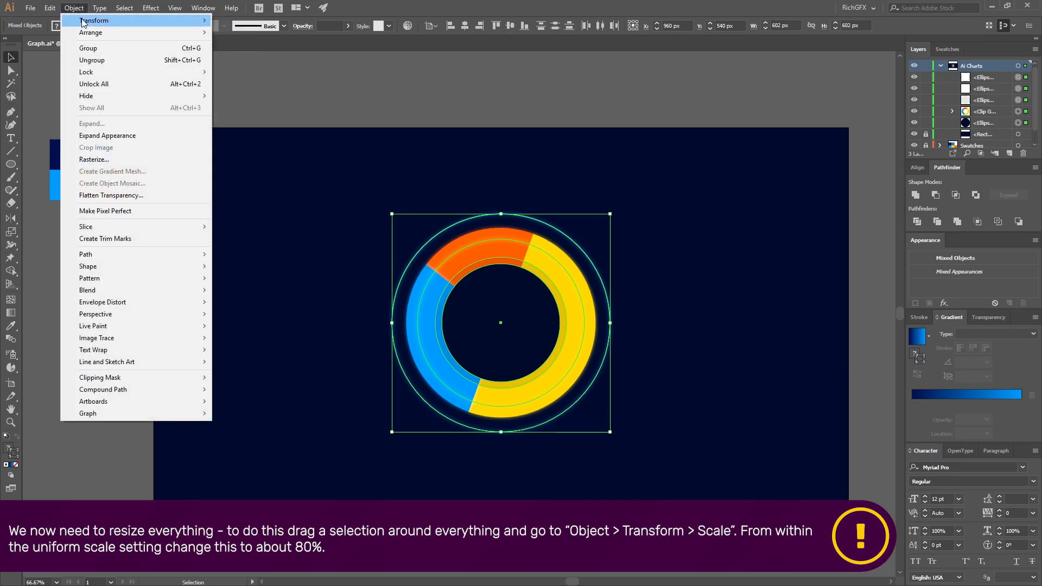
mouse_move(109, 20)
click(284, 70)
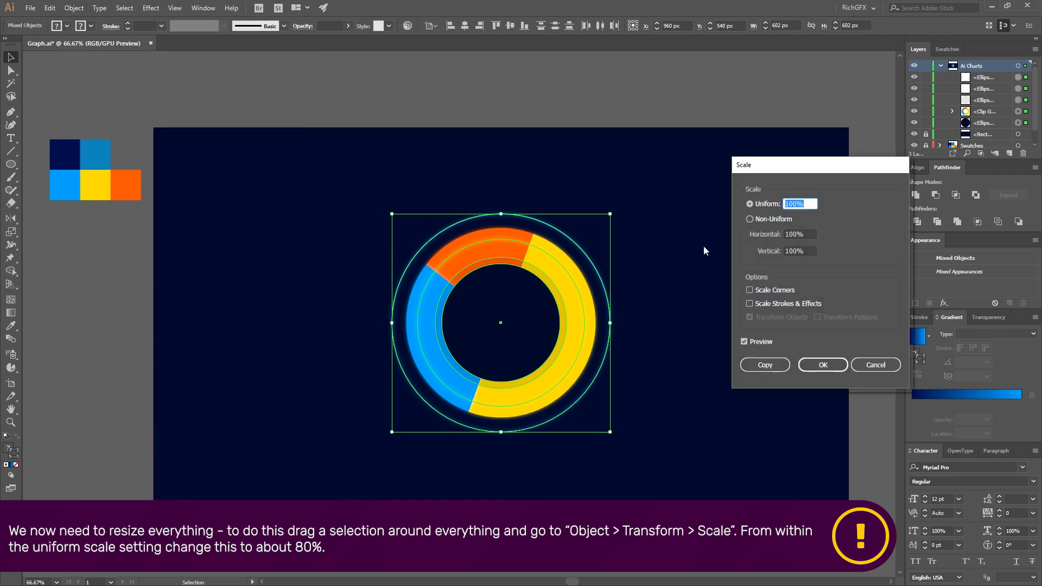
key(shift+Down)
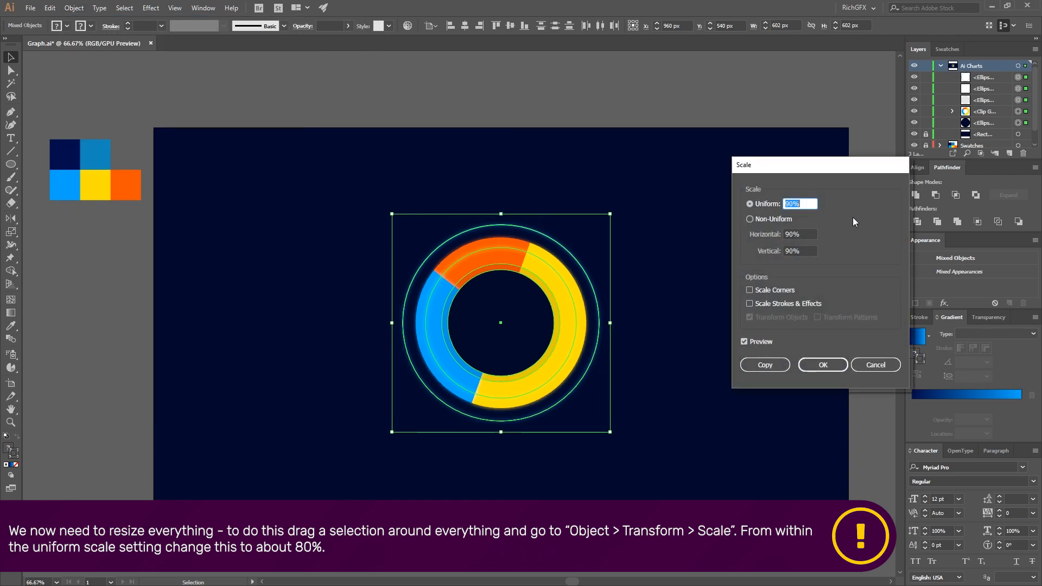
key(shift+Down)
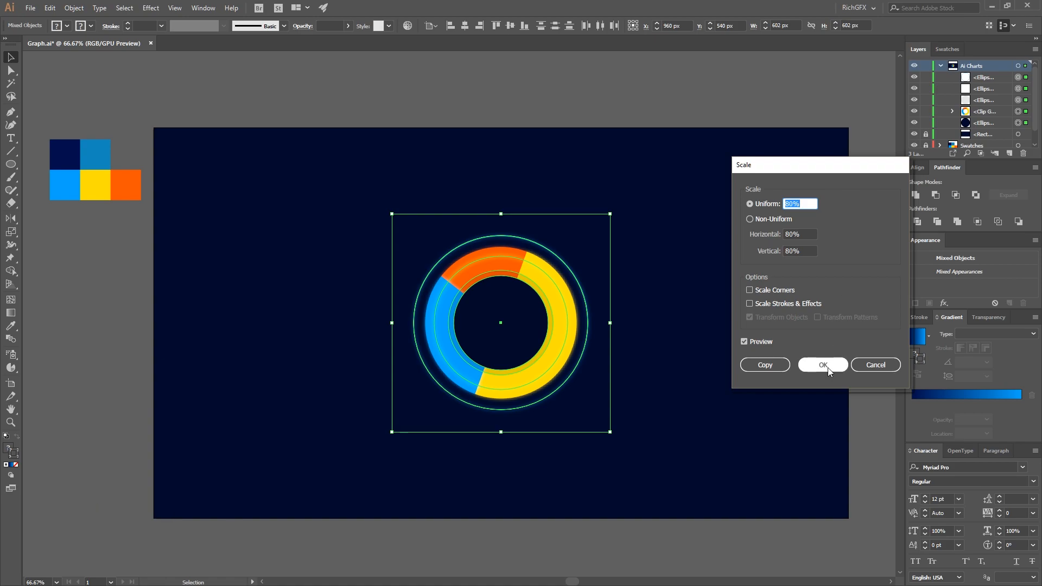
click(822, 365)
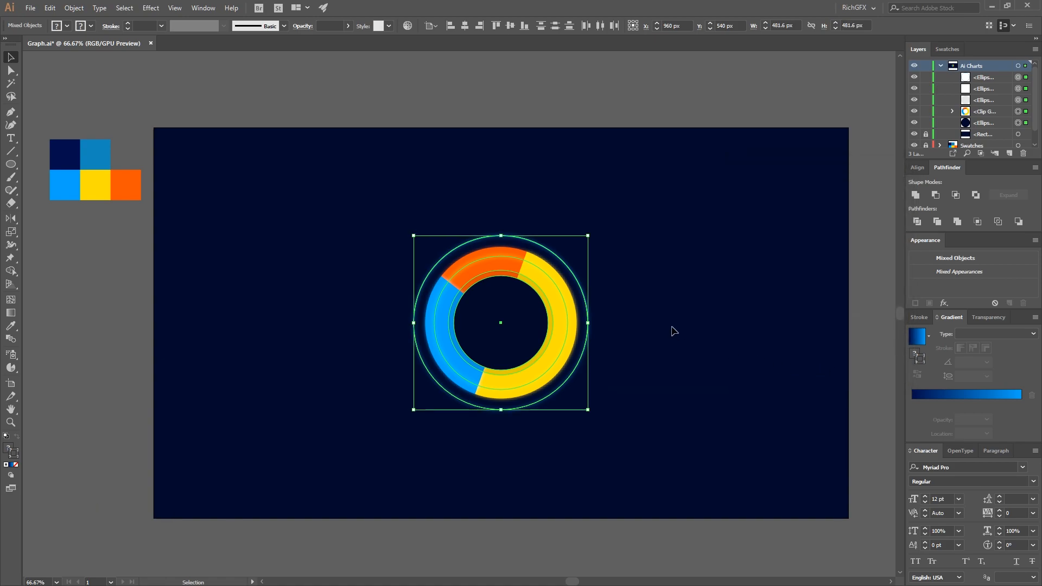
click(676, 329)
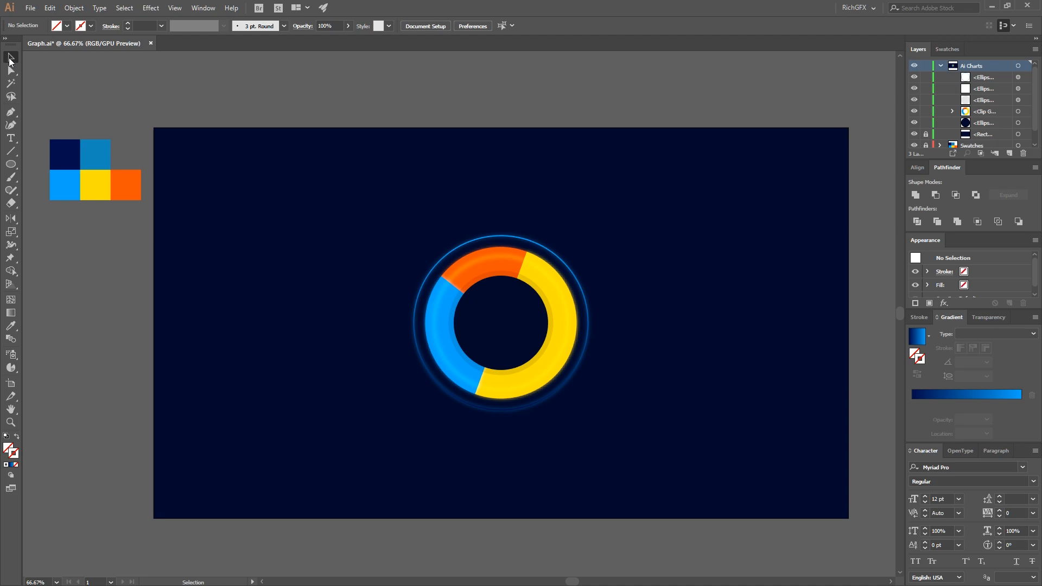
Step: Draw a white rectangle about 894 × 1002 px around the chart and centre it on the artboard
click(9, 168)
drag(9, 172, 48, 164)
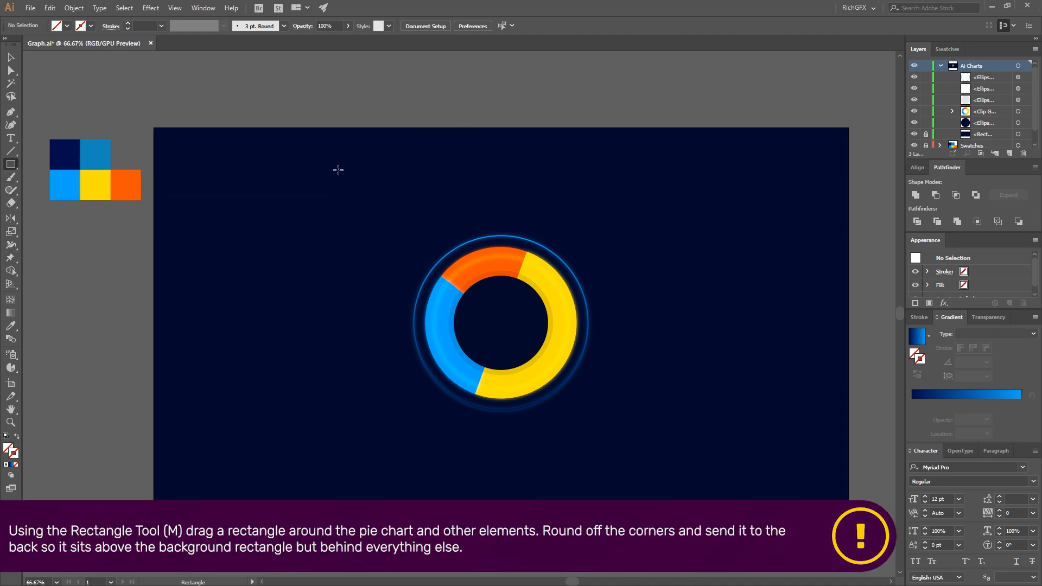
drag(356, 143, 680, 497)
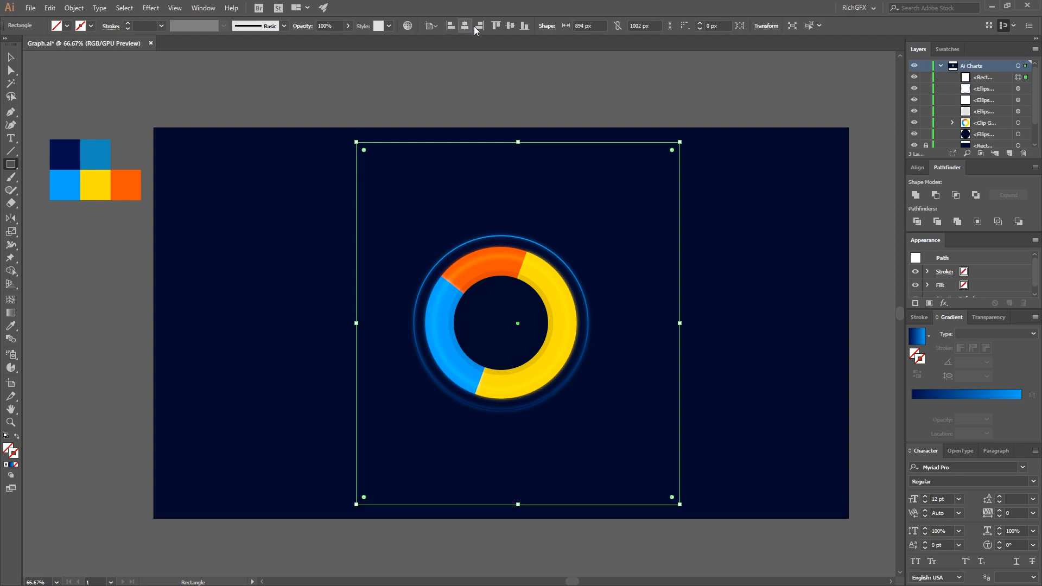
click(67, 26)
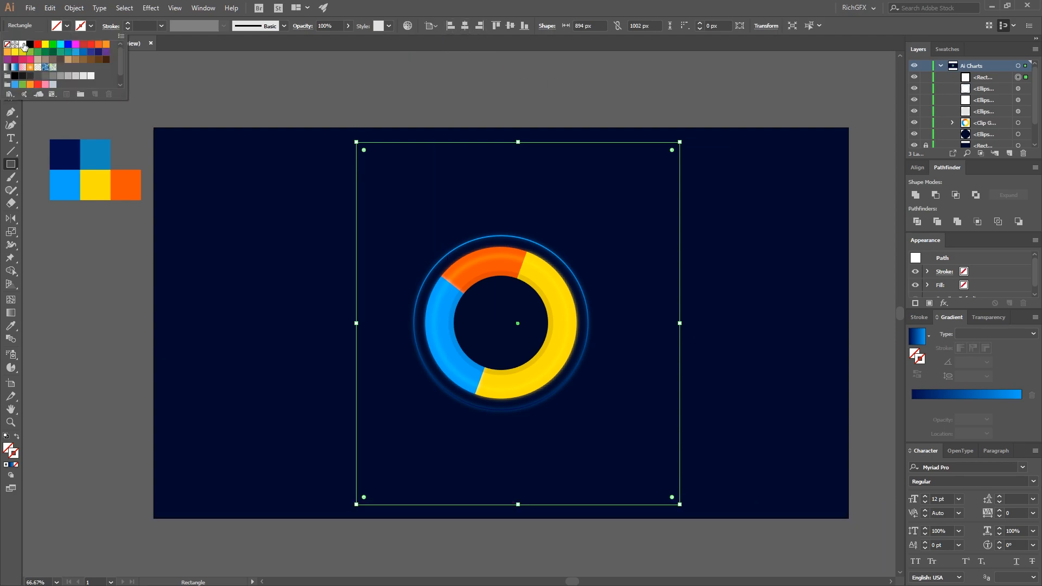
click(23, 45)
click(10, 57)
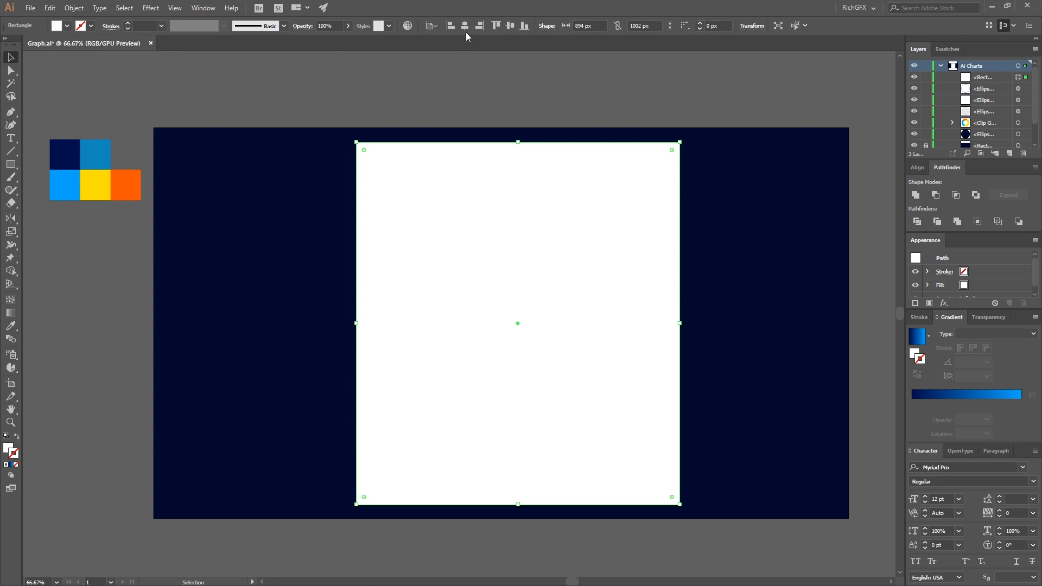
click(465, 26)
click(509, 25)
Step: Send the white rectangle behind the chart elements and round its corners to about 159 px
right_click(564, 247)
mouse_move(625, 414)
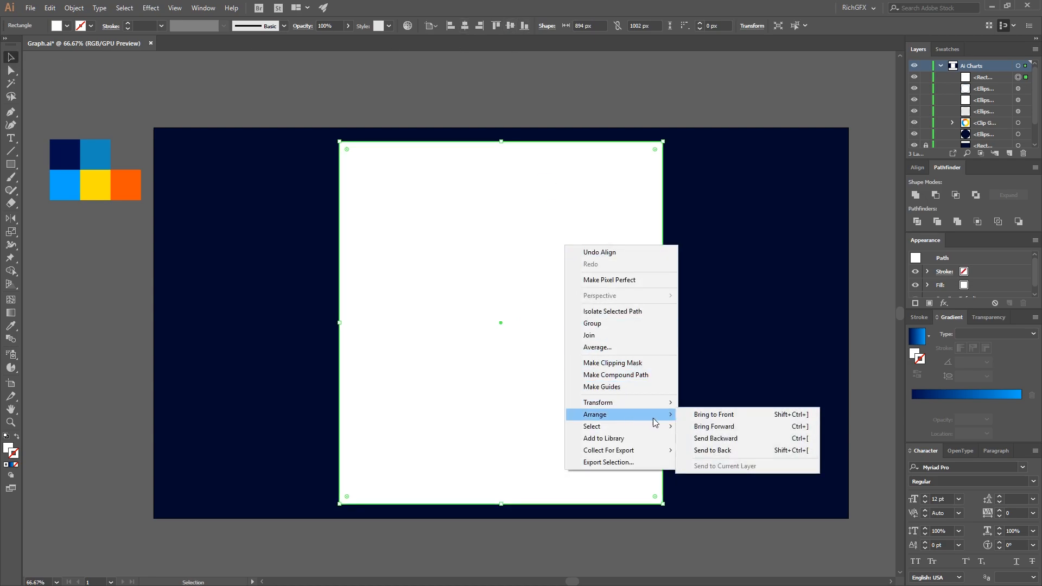
click(738, 453)
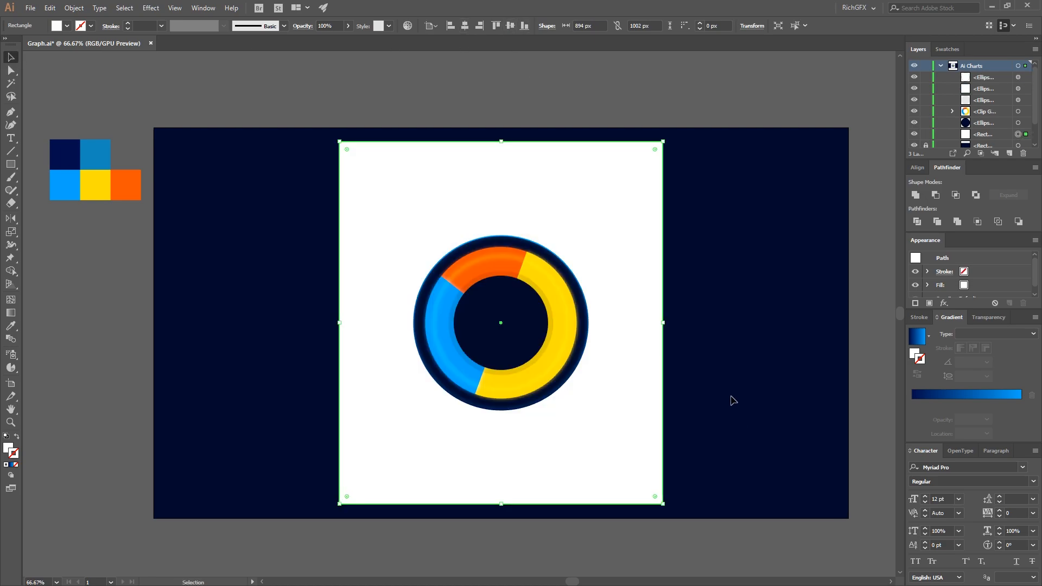
drag(346, 148, 403, 191)
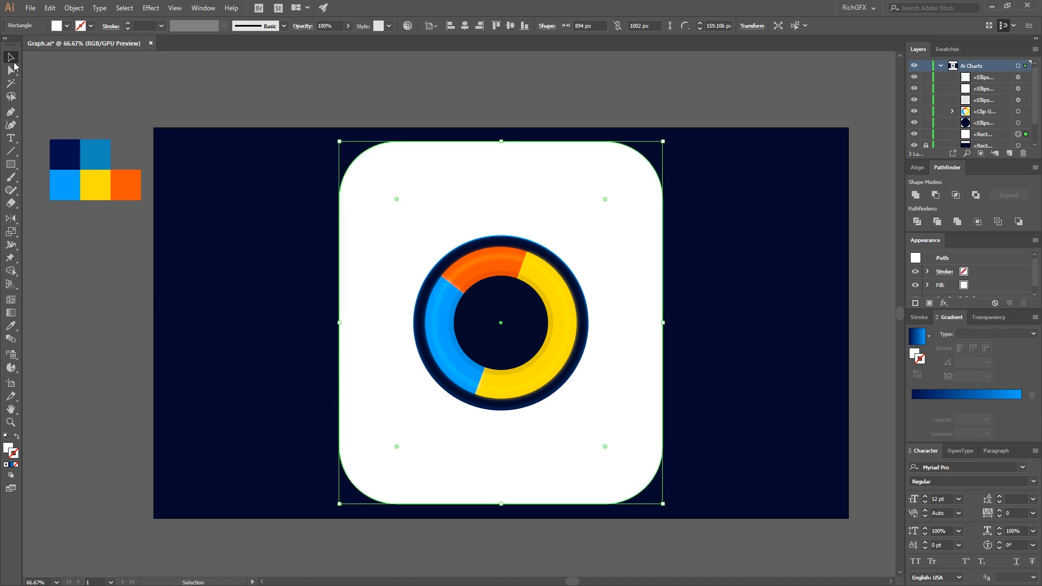
Step: Fill the rounded rectangle with a 90° linear blue gradient without a stroke, reversed so dark navy is at its top
click(10, 465)
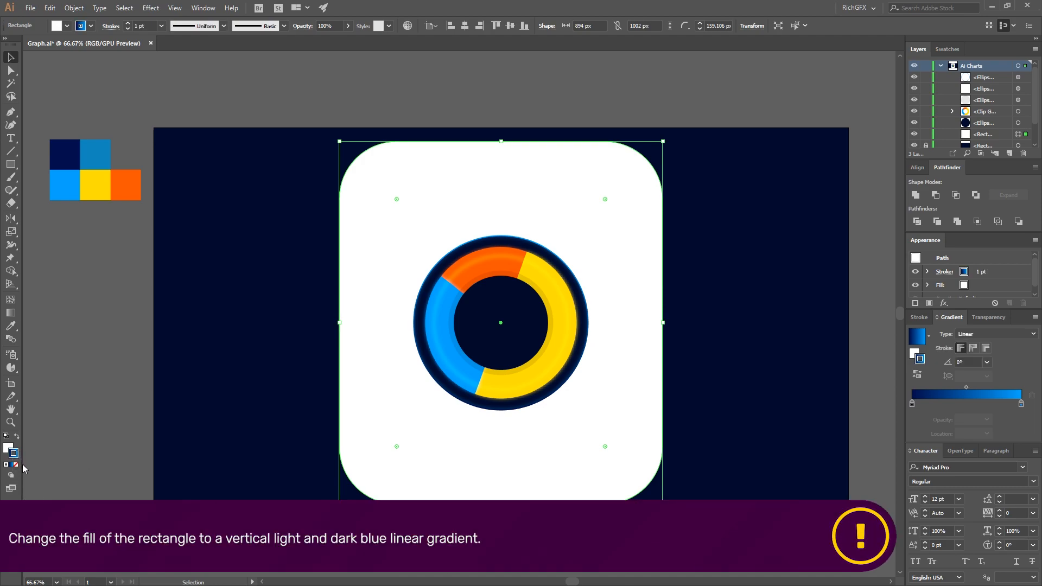
click(16, 464)
click(8, 448)
click(11, 464)
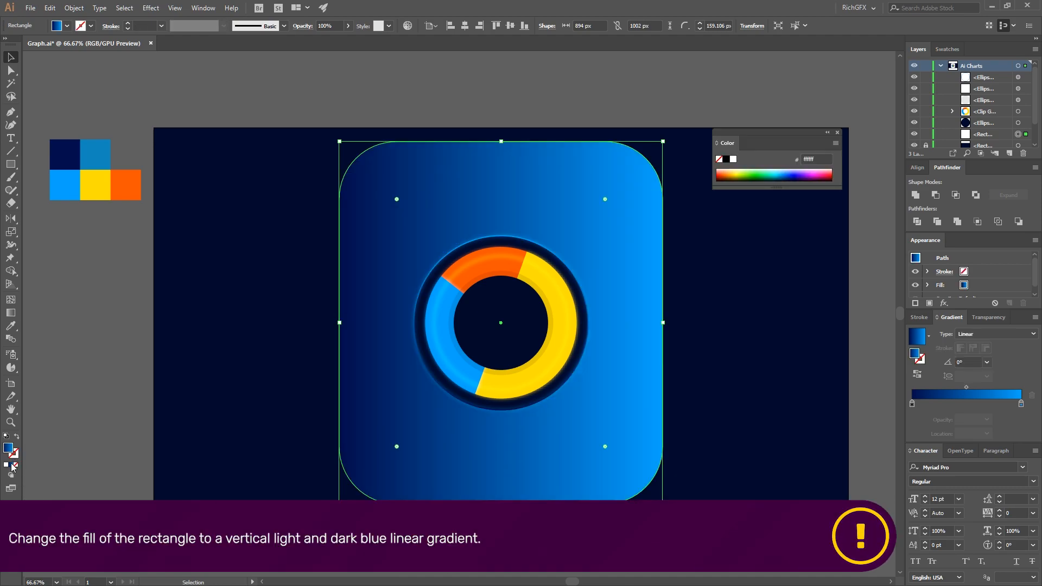
click(839, 132)
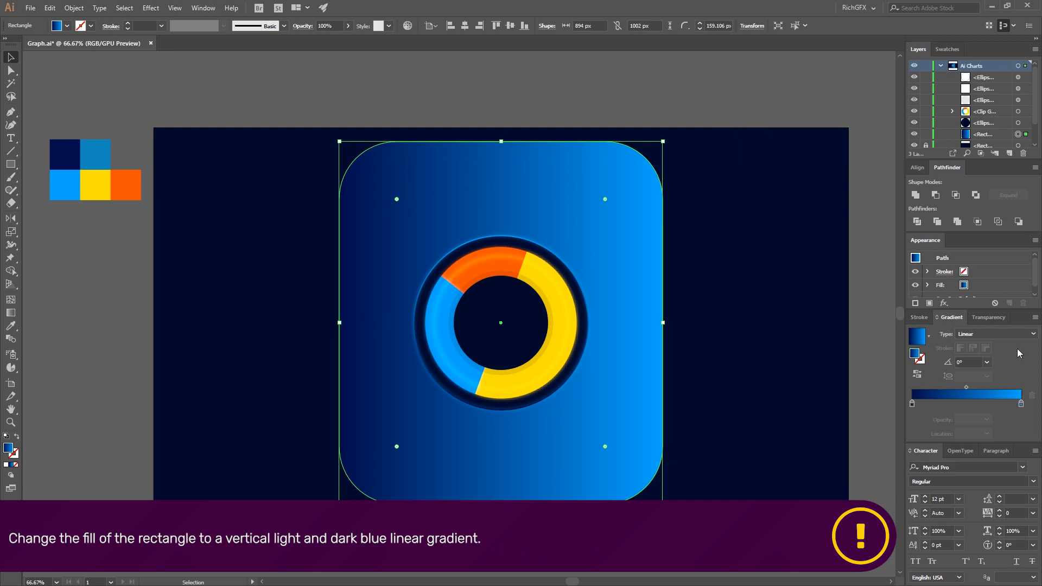
click(970, 362)
text(90)
key(Return)
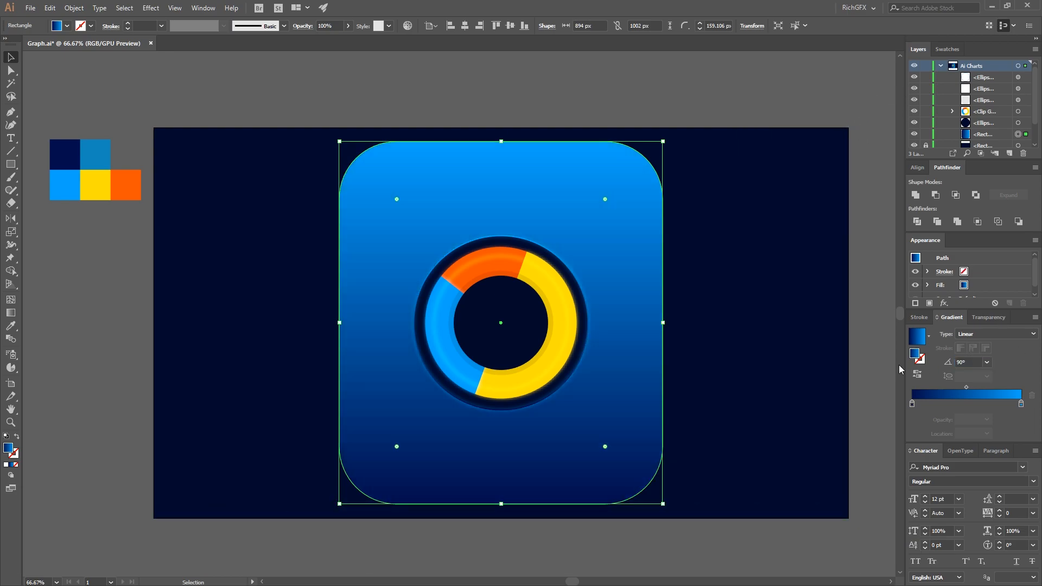
click(920, 379)
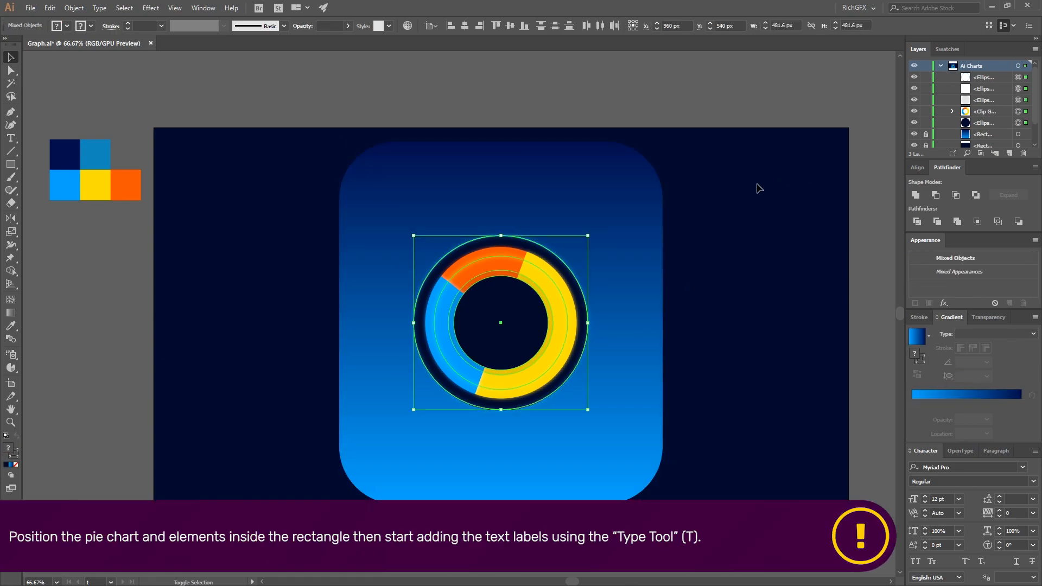
Step: Move the whole doughnut chart up 80 px to Y 460 px inside the rounded rectangle and deselect it
key(Up)
key(Up)
key(Up)
key(Up)
key(Up)
key(Up)
key(Up)
key(Up)
key(Up)
key(Up)
key(Up)
key(Up)
key(Up)
key(Up)
key(Up)
key(Up)
key(Up)
key(Up)
key(Up)
key(Up)
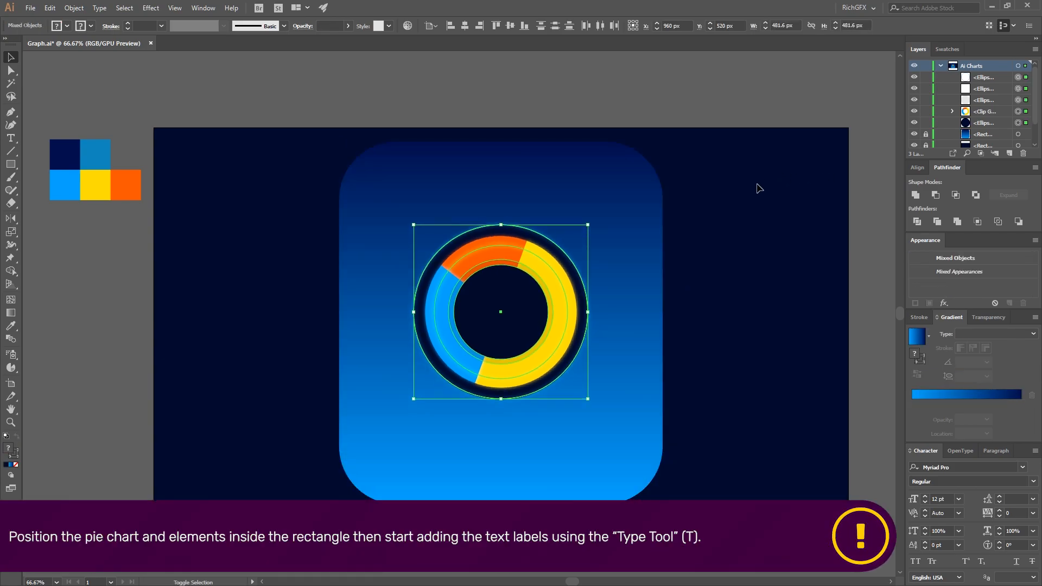
key(Up)
key(Up)
key(Up)
key(Up)
key(Up)
key(Up)
key(Up)
key(Up)
key(Up)
key(Up)
key(Up)
key(Up)
key(Up)
key(Up)
key(Up)
key(Up)
key(Up)
key(Up)
key(Up)
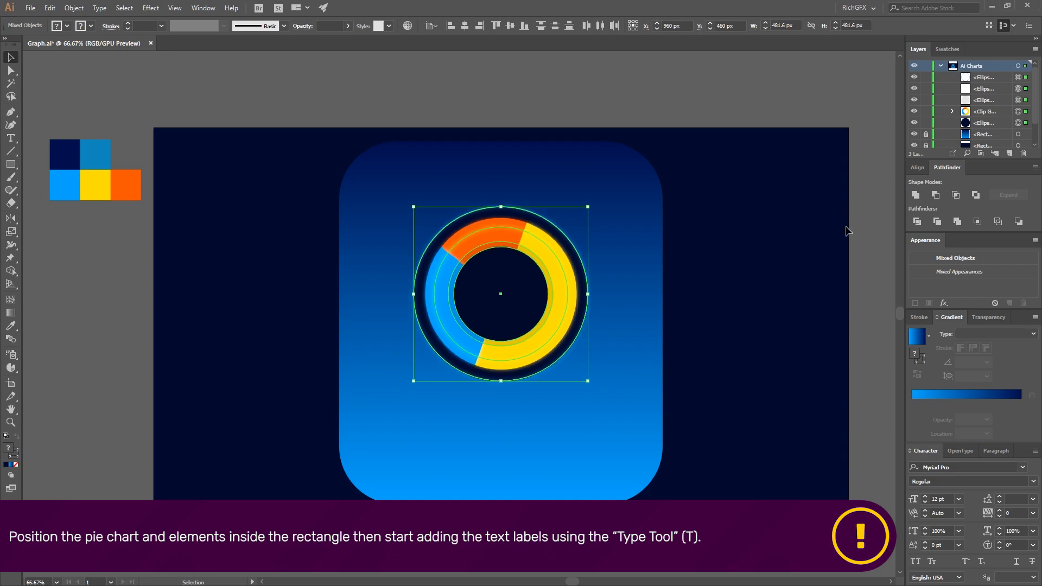
click(870, 224)
Step: Add a centred two-line text label "TOP" over "3" beside the rounded rectangle, in white Rubik
key(t)
click(251, 293)
text(TOP)
key(Return)
text(3)
drag(248, 290, 265, 298)
click(581, 27)
click(432, 26)
click(407, 102)
click(66, 26)
click(27, 44)
key(Escape)
key(ctrl+shift+a)
Step: Adjust the label to about 82 pt beside the rounded rectangle and give its "3" a heavier Rubik weight
click(10, 57)
mouse_move(255, 299)
mouse_down()
mouse_move(288, 329)
mouse_move(242, 313)
mouse_up()
double_click(258, 313)
click(432, 26)
click(466, 112)
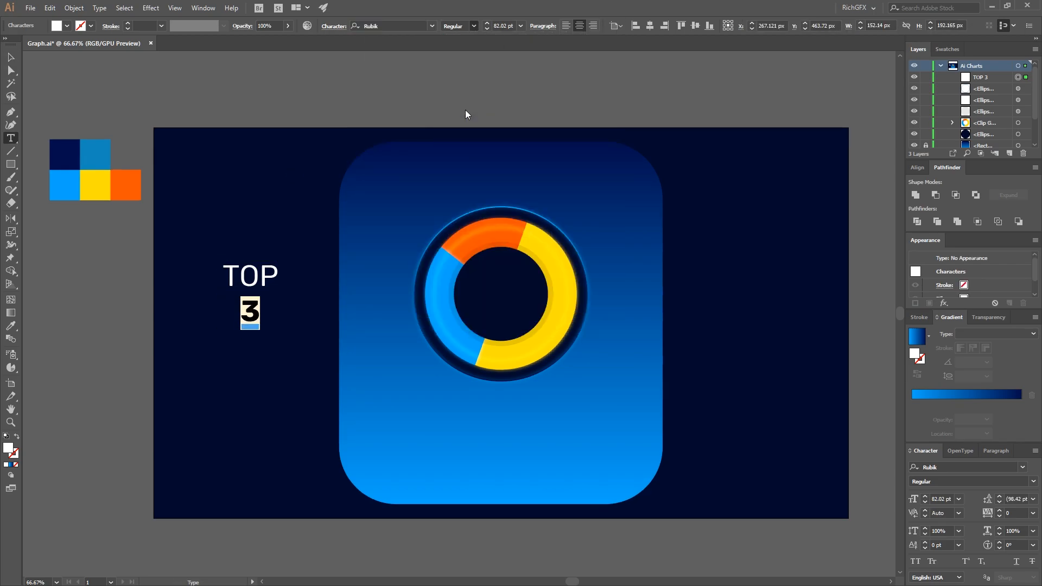
Step: Enlarge the label's "3", set the leading to 130 pt and give the word "TOP" a size of 60 pt
click(263, 332)
key(ctrl+a)
click(1033, 499)
click(1024, 424)
scroll(1013, 498, up, 14)
scroll(1014, 498, down, 3)
double_click(267, 272)
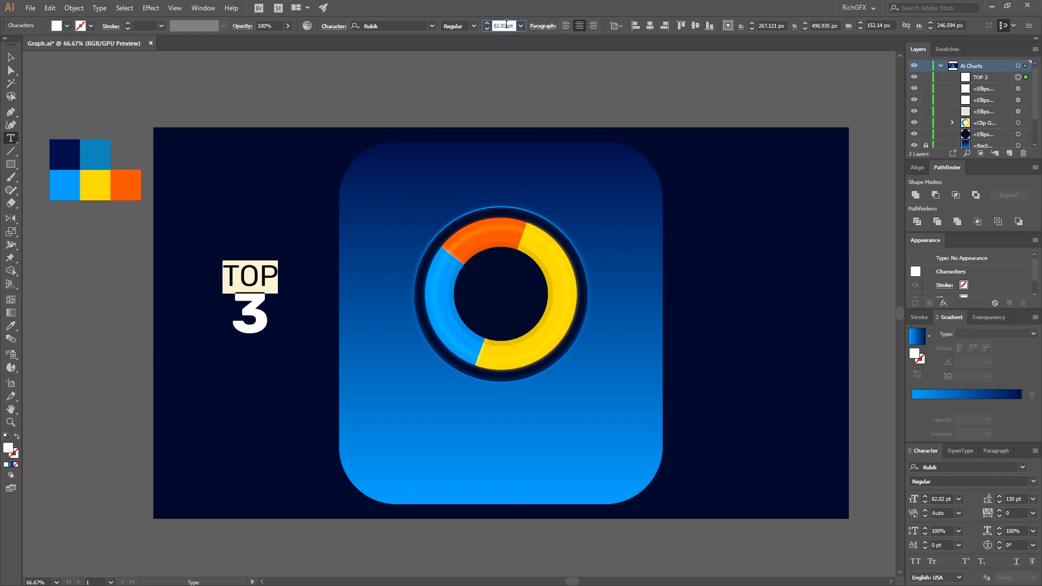
click(958, 499)
click(944, 475)
Step: Convert the "TOP 3" label to outlines and centre it horizontally and vertically on the doughnut's inner circle
click(11, 57)
right_click(255, 312)
click(328, 384)
shift+click(488, 293)
click(465, 25)
click(510, 26)
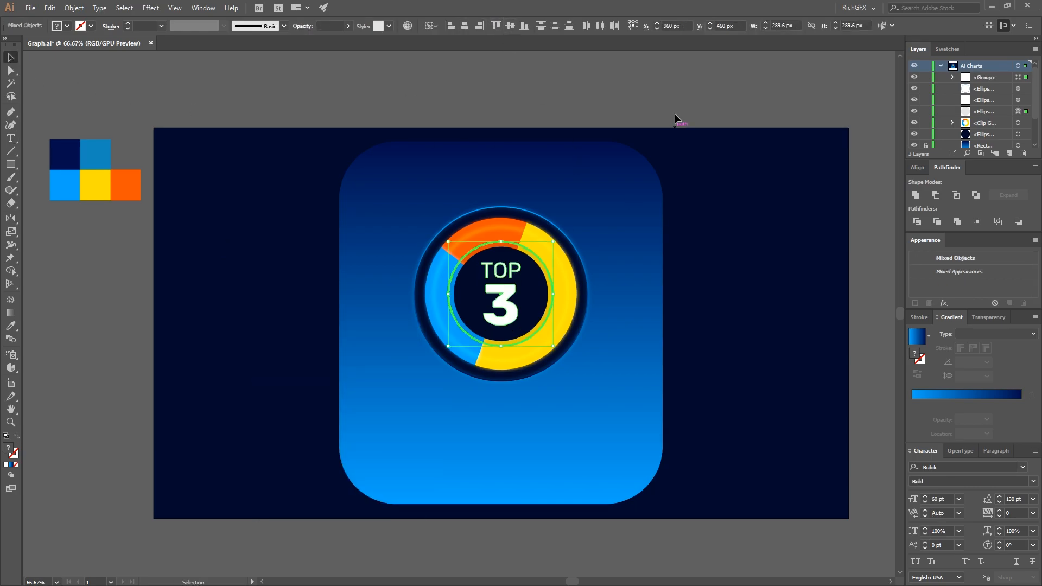
Step: Scale the outlined "TOP 3" down slightly inside the doughnut hole and deselect it
click(671, 175)
click(502, 304)
drag(520, 262, 516, 269)
click(701, 101)
Step: Add the text "TOP REFERRERS" beside the card in white 60 pt Rubik Regular
key(t)
click(217, 188)
text(TOP REFERRERS)
key(ctrl+a)
click(67, 25)
click(27, 42)
click(221, 172)
key(Right)
key(ctrl+shift+Left)
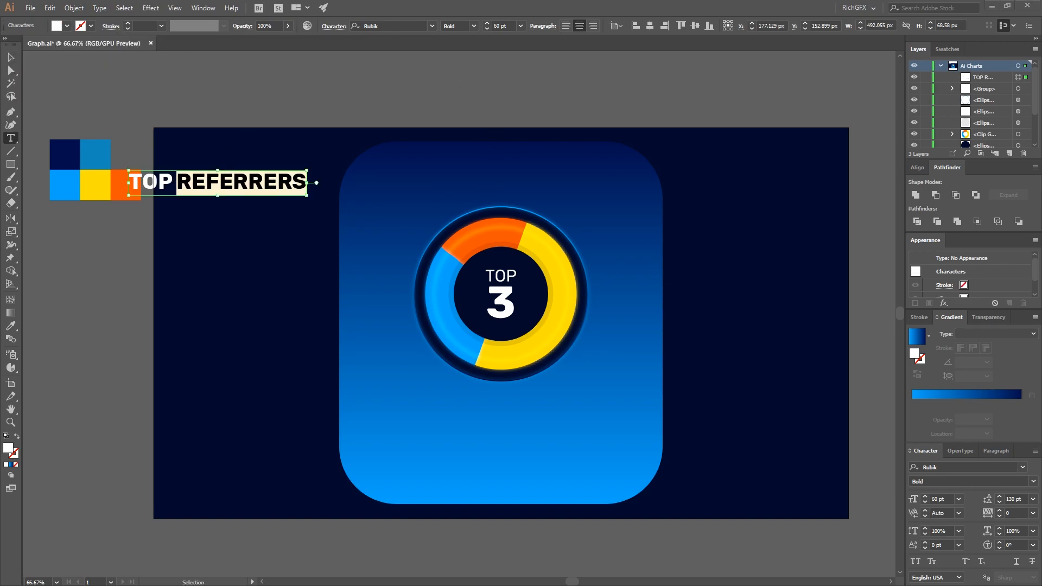
key(ctrl+a)
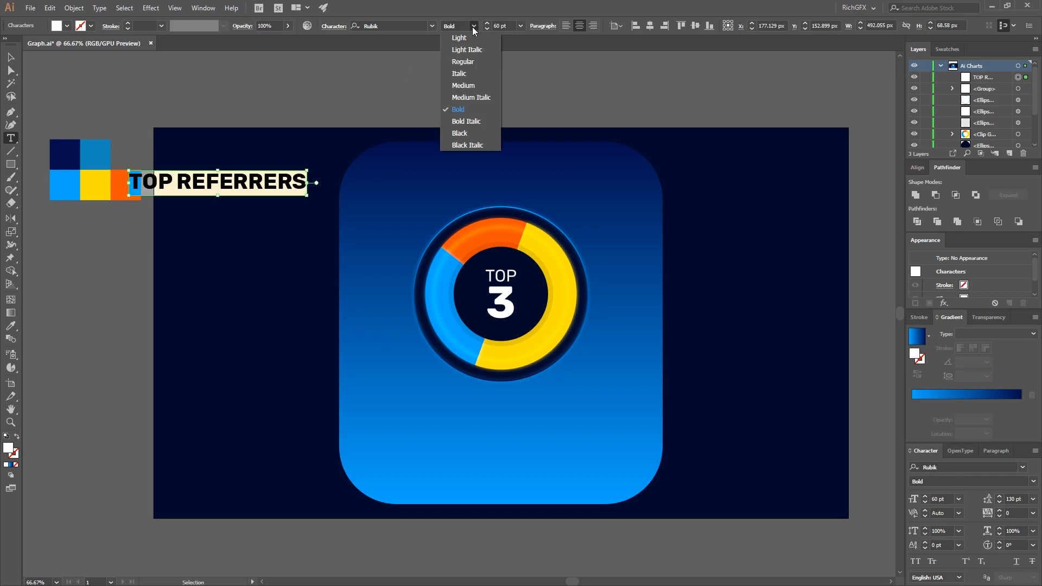
click(473, 26)
click(457, 61)
key(Escape)
Step: Unlock the card, centre the "TOP REFERRERS" heading on it above the doughnut and scale the heading down to about 41 pt
click(185, 121)
scroll(971, 109, down, 3)
click(925, 109)
click(597, 163)
click(218, 182)
shift+click(409, 181)
click(409, 181)
click(364, 26)
shift+click(399, 160)
drag(417, 169, 442, 175)
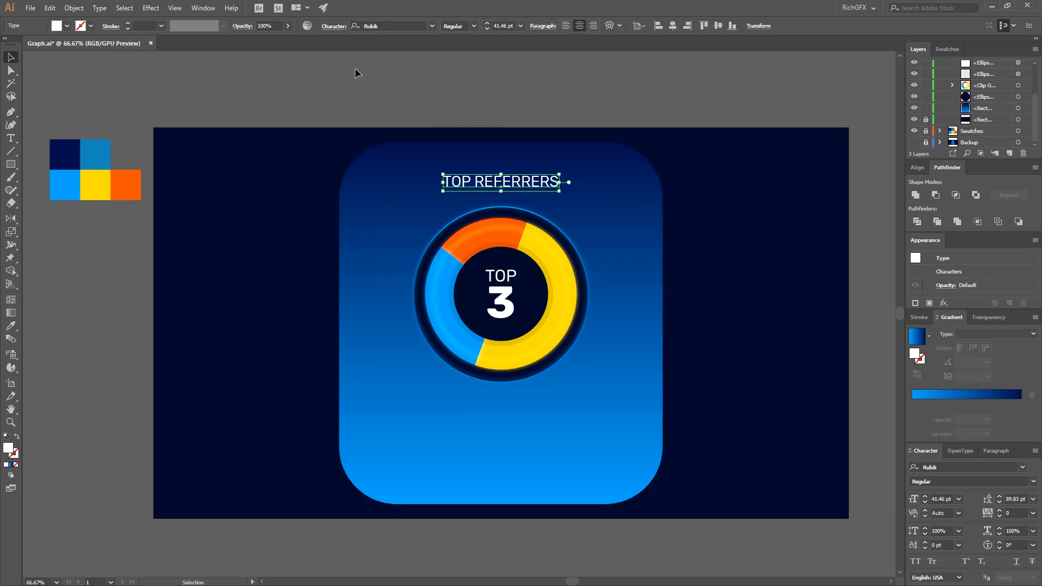
Step: Reduce the "TOP REFERRERS" heading to 31 pt and position it slightly higher on the card
scroll(508, 30, down, 11)
shift+click(570, 167)
click(570, 167)
click(530, 84)
Step: Duplicate the heading beside the card, retype the copy as "Design380.com" and reduce it to 21 pt
drag(532, 183, 267, 255)
click(687, 155)
double_click(267, 255)
key(ctrl+a)
text(Design360.com)
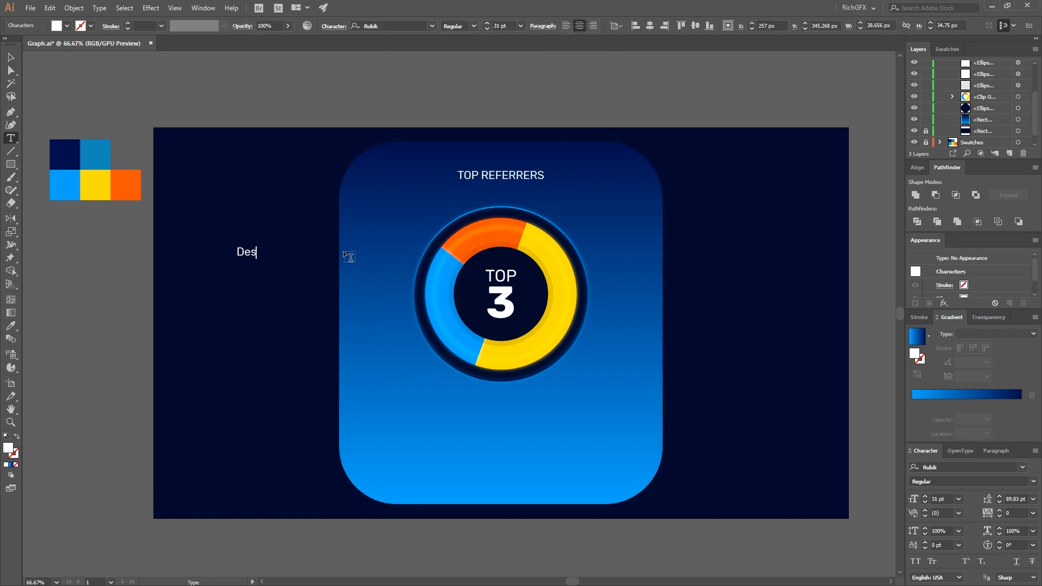
key(ctrl+a)
scroll(497, 29, down, 20)
scroll(496, 30, up, 11)
key(Escape)
Step: Duplicate the website label around the doughnut and retype the copies as "Google.com" and "YouTube.com"
drag(260, 255, 554, 358)
double_click(627, 359)
text(Google)
click(11, 57)
mouse_move(620, 359)
alt+mouse_down()
mouse_move(382, 350)
mouse_move(406, 368)
alt+mouse_up()
double_click(381, 351)
text(YouTube)
key(Escape)
Step: Add a small white dot beside each of the three website labels with the Ellipse tool
click(244, 260)
mouse_move(11, 164)
mouse_down()
mouse_move(56, 175)
mouse_move(59, 189)
mouse_up()
scroll(427, 368, up, 4)
mouse_move(396, 360)
mouse_down()
mouse_move(412, 376)
mouse_move(399, 368)
mouse_move(612, 366)
mouse_move(350, 375)
mouse_move(380, 161)
mouse_move(355, 132)
mouse_move(411, 187)
mouse_up()
Step: Draw a white 2 pt diagonal line about 103 × 103 px from the "Design380.com" dot into the orange segment
key(v)
key(ctrl+1)
key(backslash)
click(27, 45)
click(128, 23)
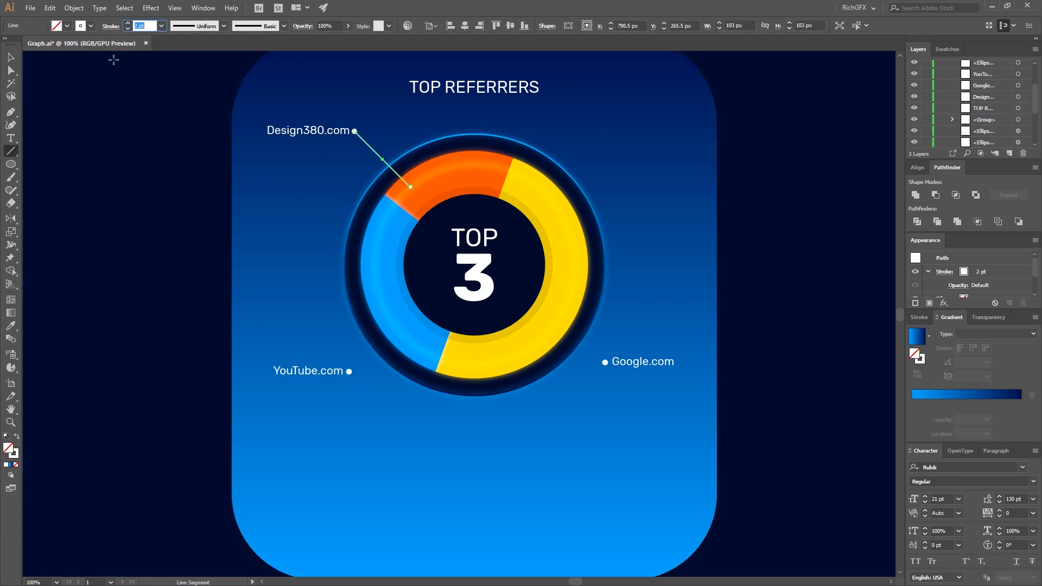
Step: Draw matching diagonal lines from the "YouTube.com" dot into the blue segment and from the "Google.com" dot into the yellow segment
click(10, 57)
click(44, 189)
click(15, 153)
drag(349, 371, 395, 325)
drag(605, 362, 574, 328)
key(v)
click(767, 356)
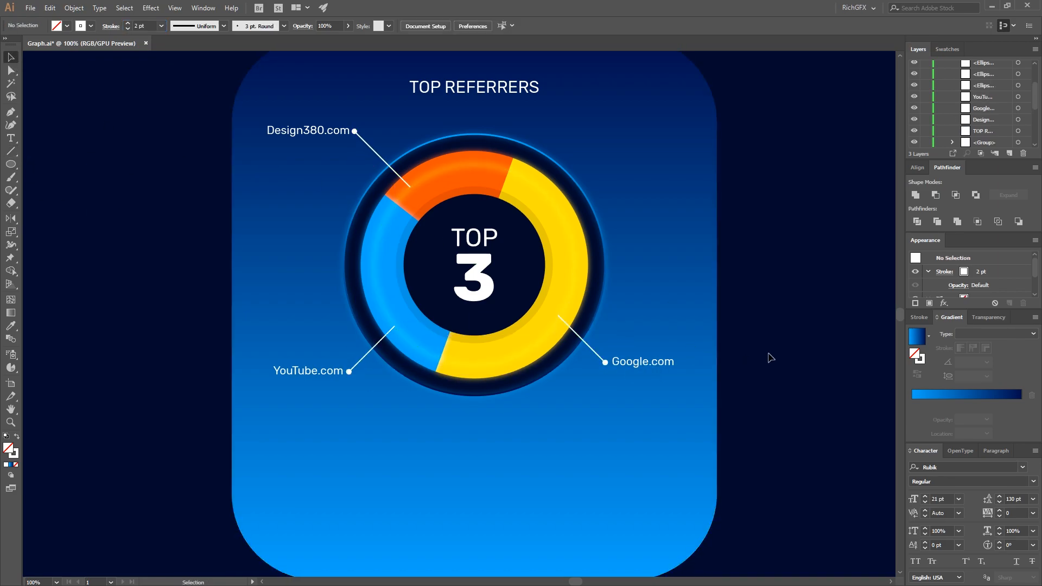
Step: Select the graph inside the doughnut's clip group and isolate it for editing
key(ctrl+0)
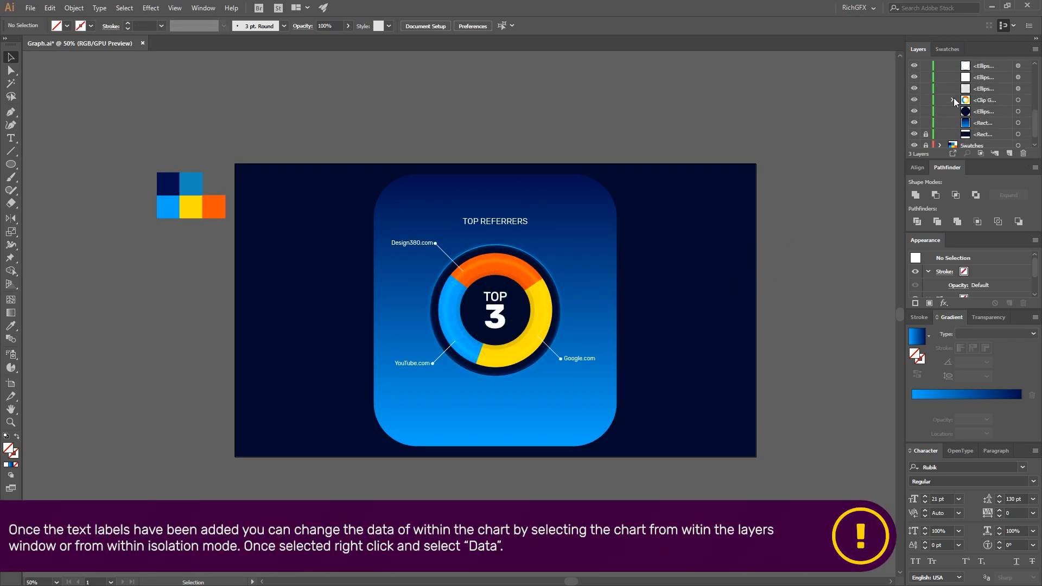
click(953, 100)
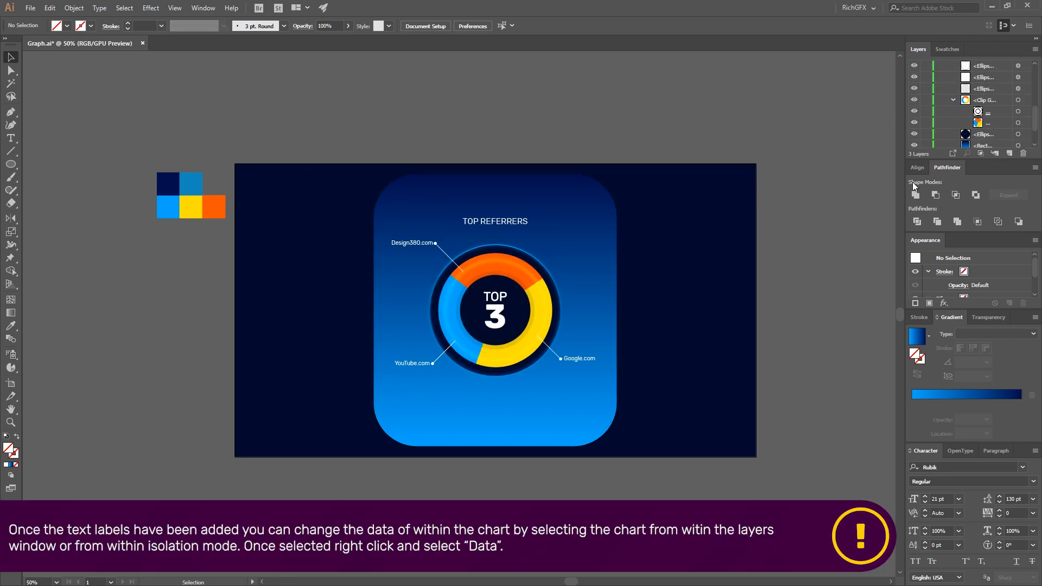
click(1018, 123)
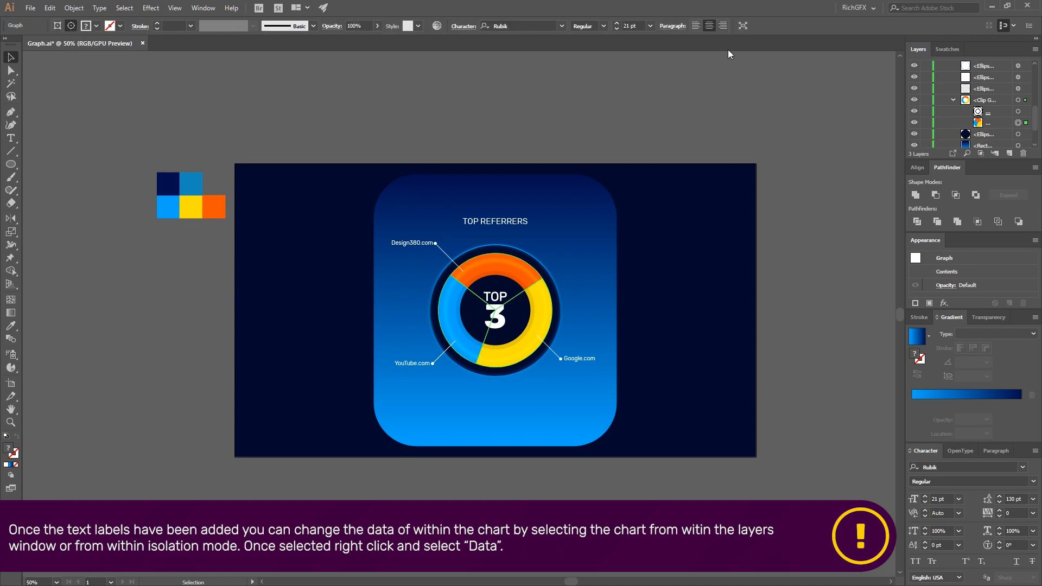
click(742, 27)
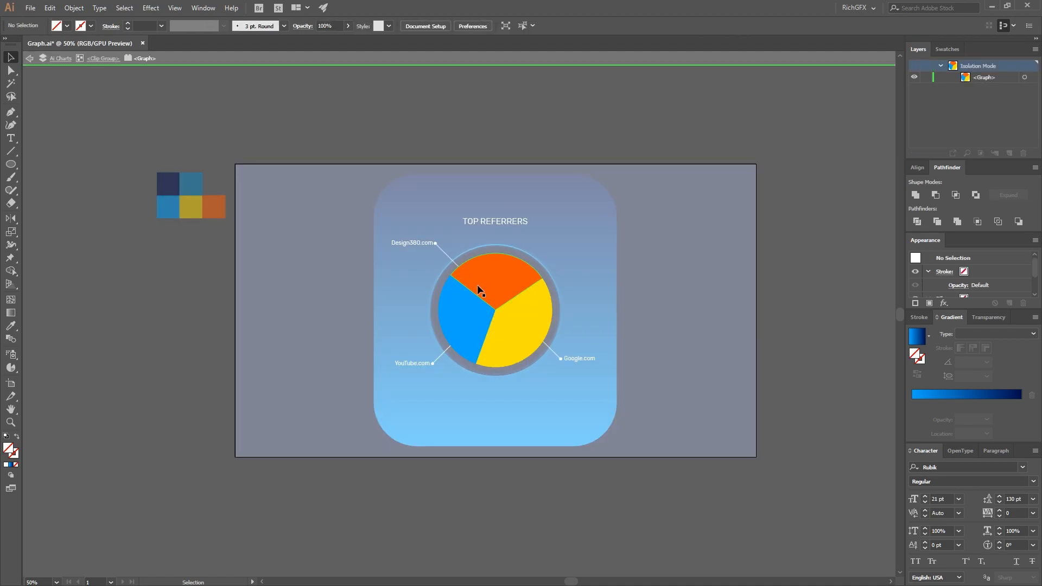
Step: Set the isolated graph's second data value to 40 and its third to 30, and apply the data
click(477, 284)
right_click(477, 284)
click(538, 358)
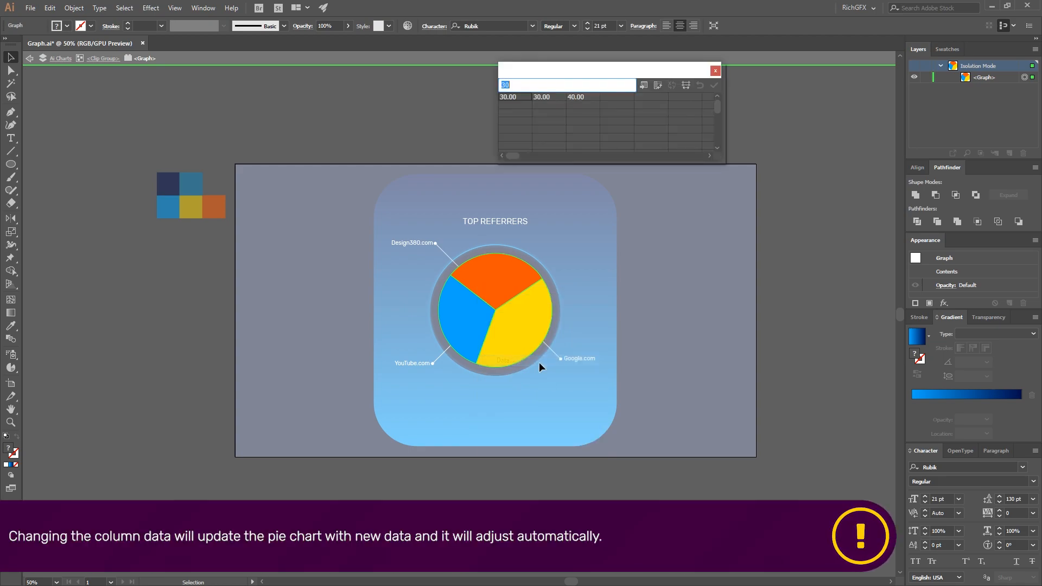
click(576, 96)
click(547, 96)
text(40)
click(574, 97)
text(30)
click(716, 85)
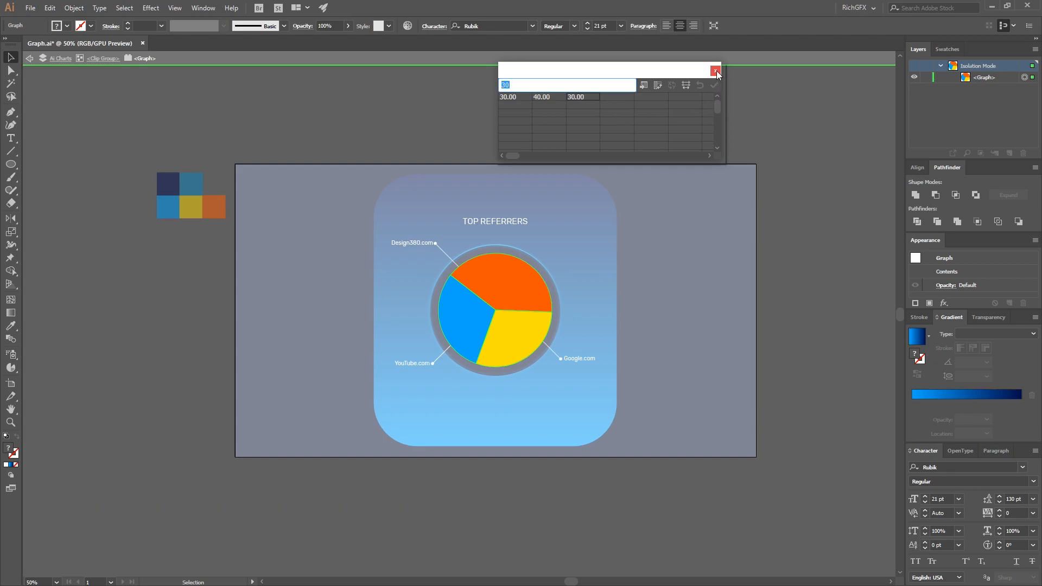
Step: Close the graph data window, deselect the graph and exit isolation mode
click(715, 70)
click(793, 156)
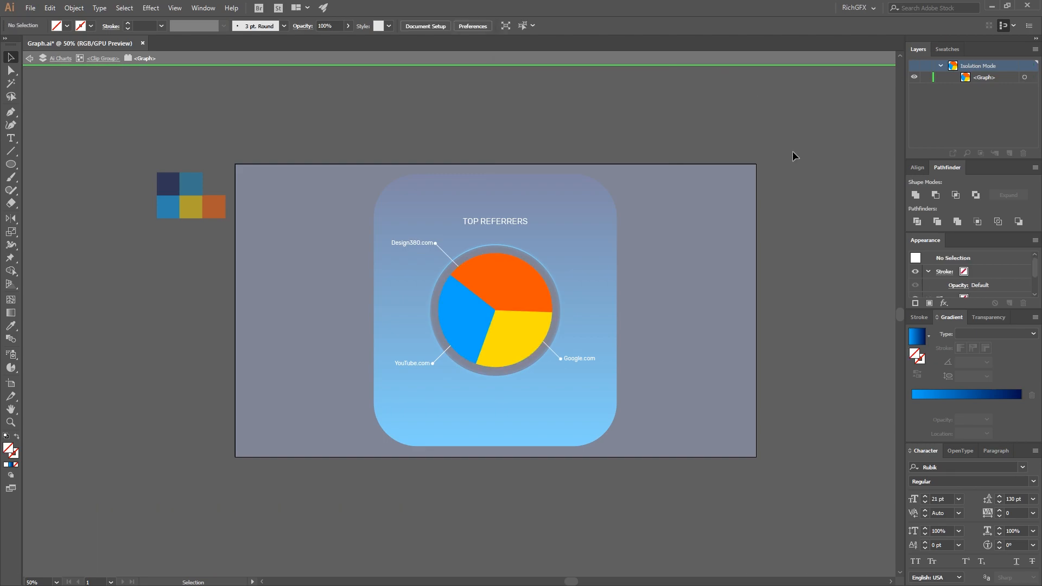
double_click(75, 93)
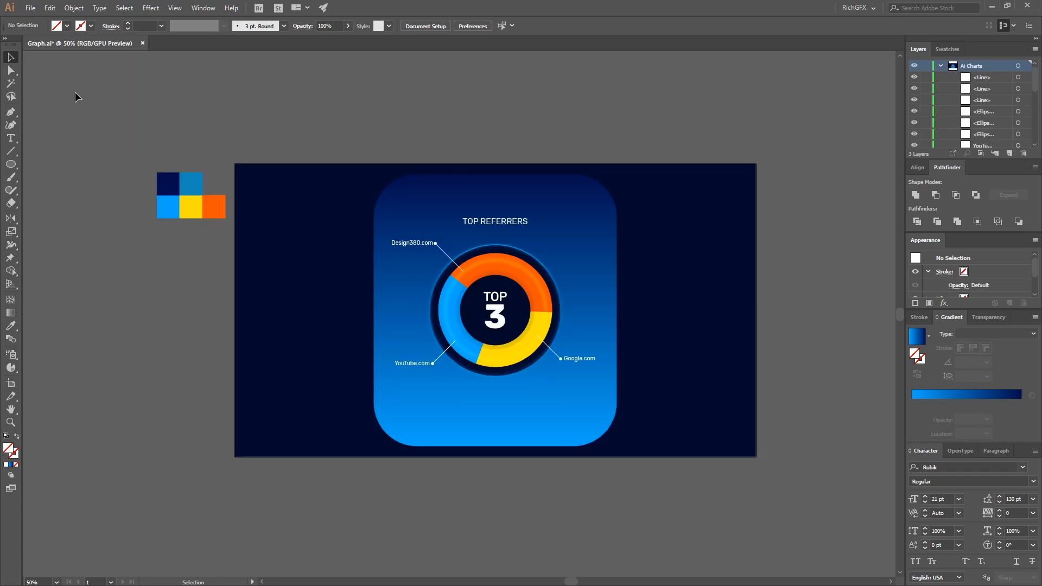